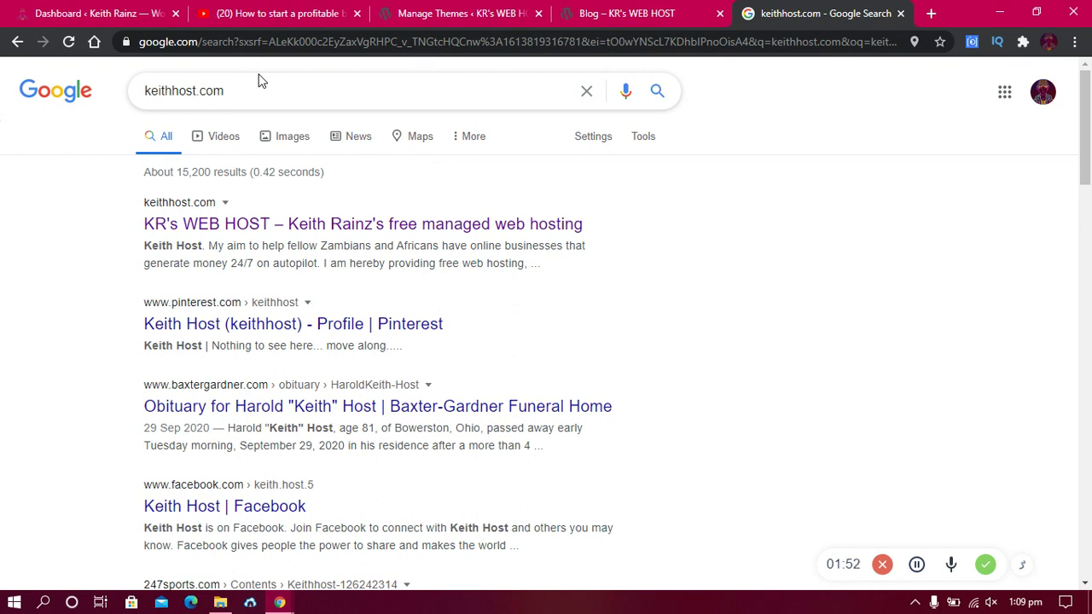
Replace the current Google query with keithrainz.me and look through the search results
{"action": "left_click_drag", "start_coordinate": [239, 91], "coordinate": [150, 91]}
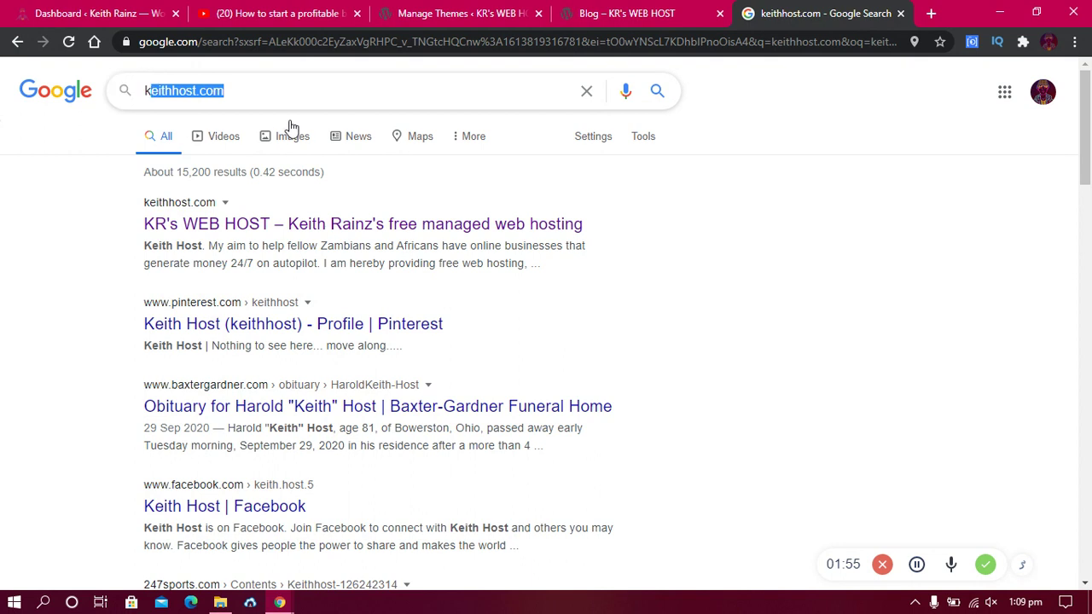
{"action": "left_click", "coordinate": [252, 95]}
{"action": "key", "text": "BackSpace"}
{"action": "key", "text": "BackSpace"}
{"action": "key", "text": "BackSpace"}
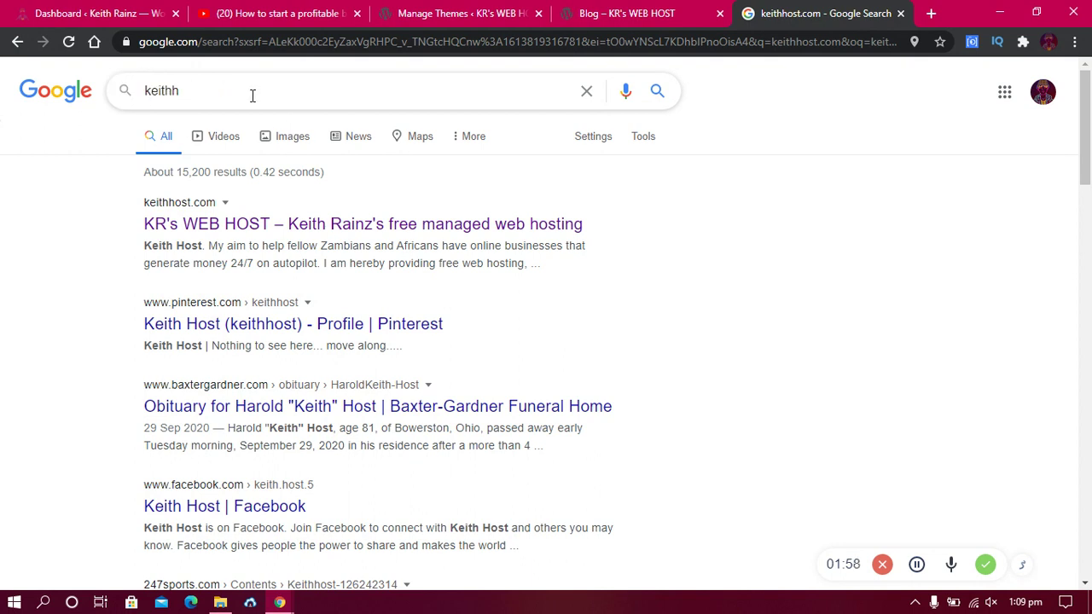
{"action": "type", "text": "rain"}
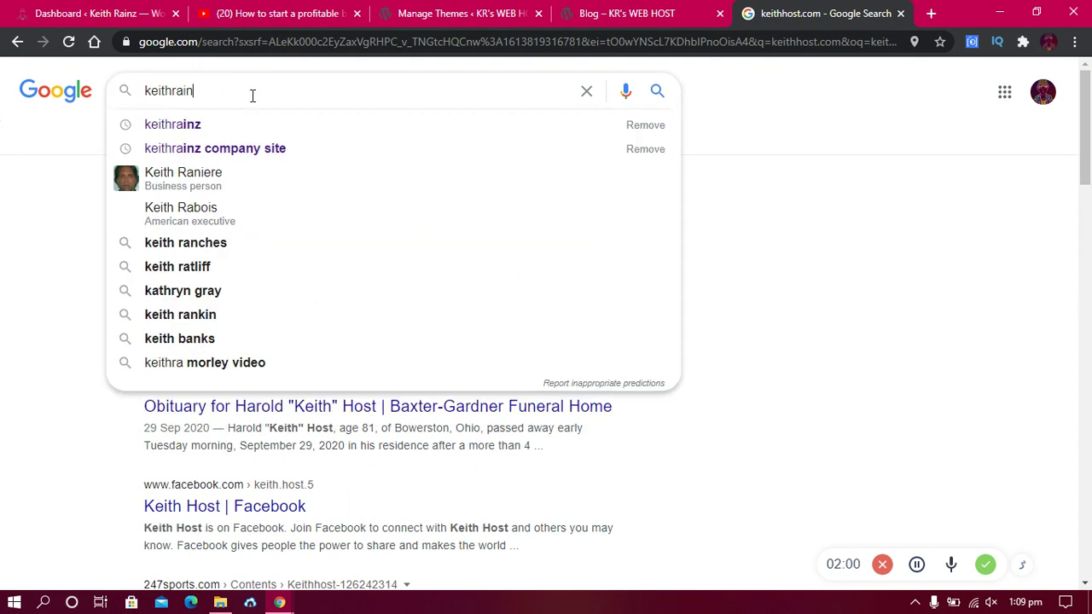
{"action": "type", "text": "z.me"}
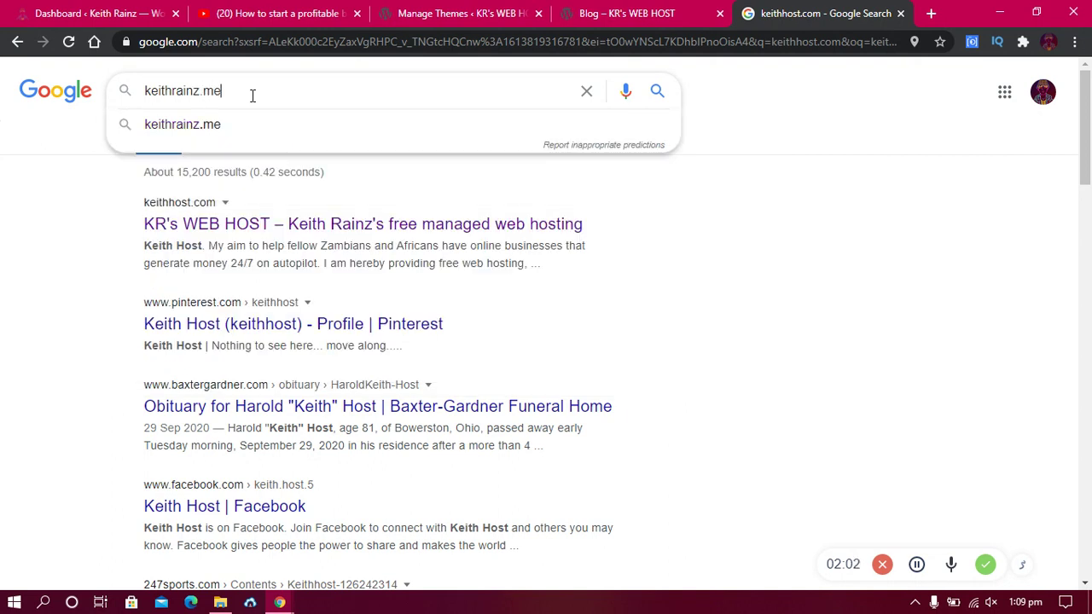
{"action": "key", "text": "Return"}
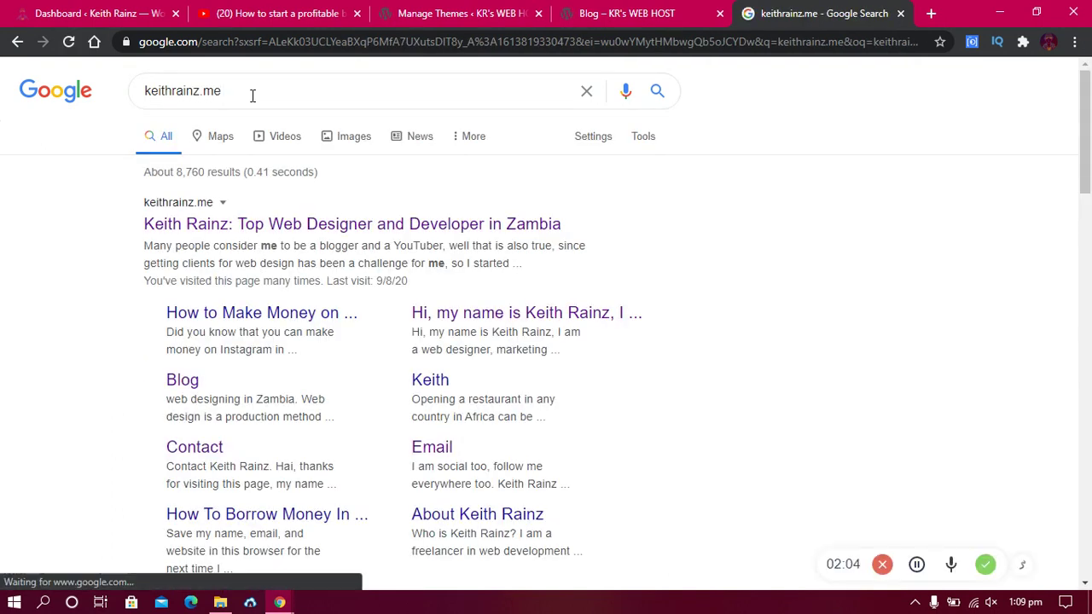
{"action": "left_click_drag", "start_coordinate": [1087, 118], "coordinate": [1088, 169]}
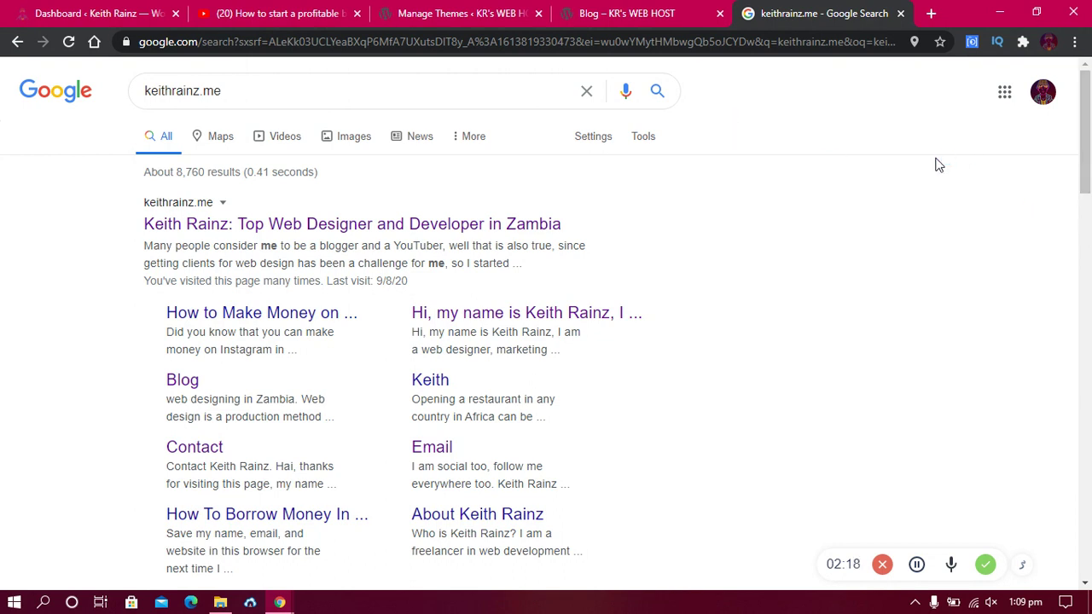
Return to the KR's WEB HOST WordPress admin and open the page for adding new plugins
{"action": "left_click", "coordinate": [438, 10]}
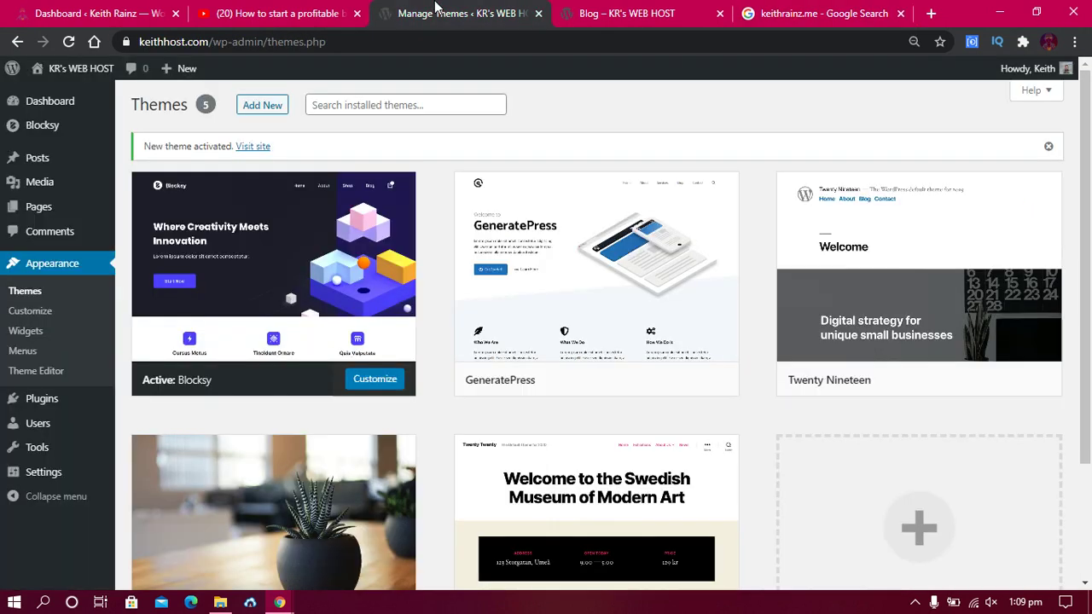
{"action": "left_click", "coordinate": [48, 103]}
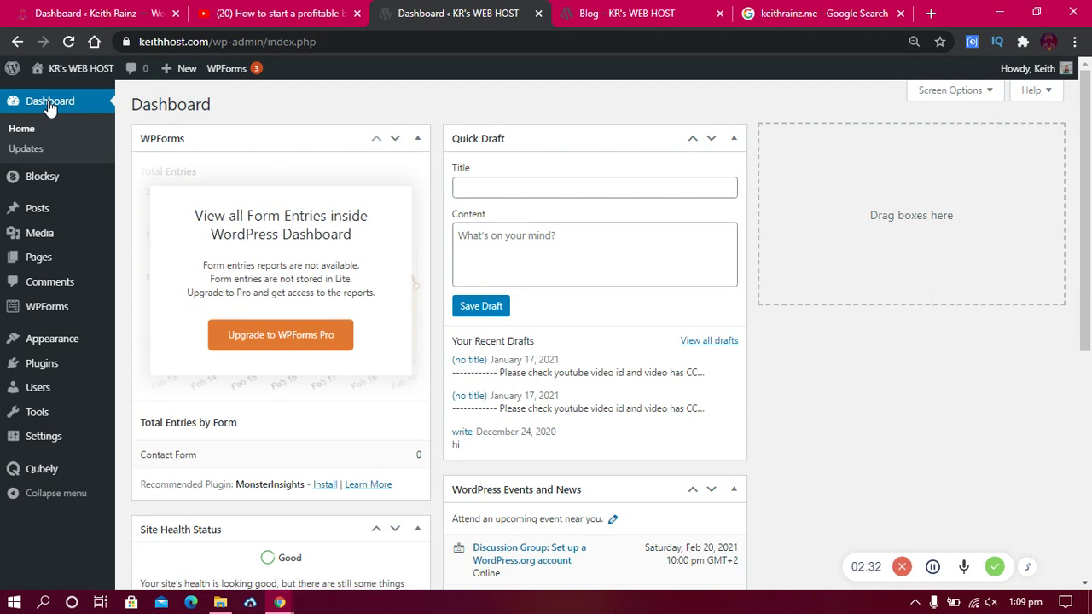
{"action": "scroll", "coordinate": [1077, 377], "scroll_direction": "down", "scroll_amount": 5}
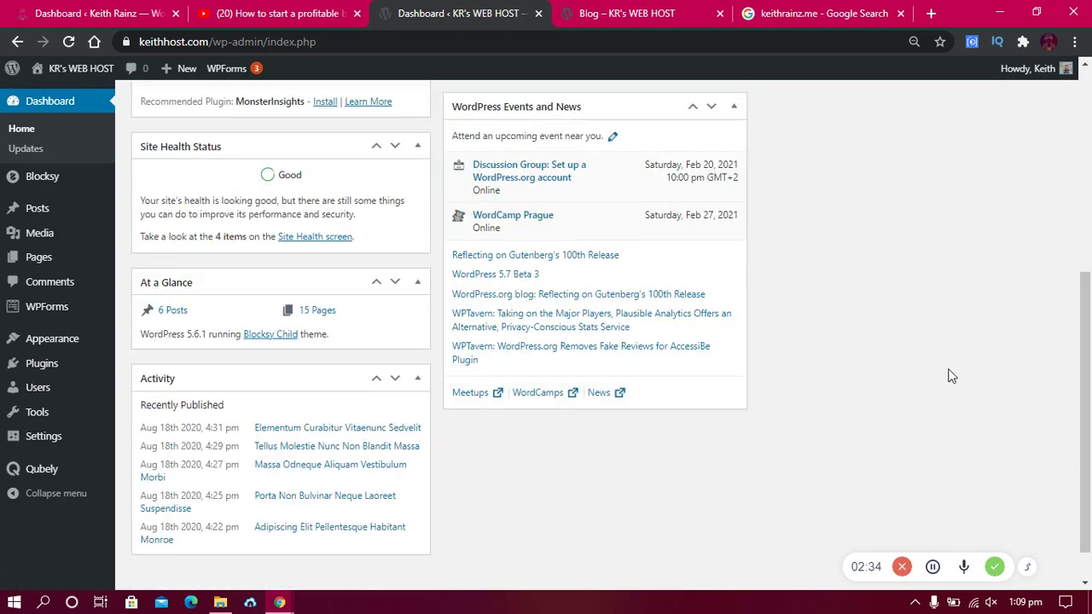
{"action": "mouse_move", "coordinate": [74, 366]}
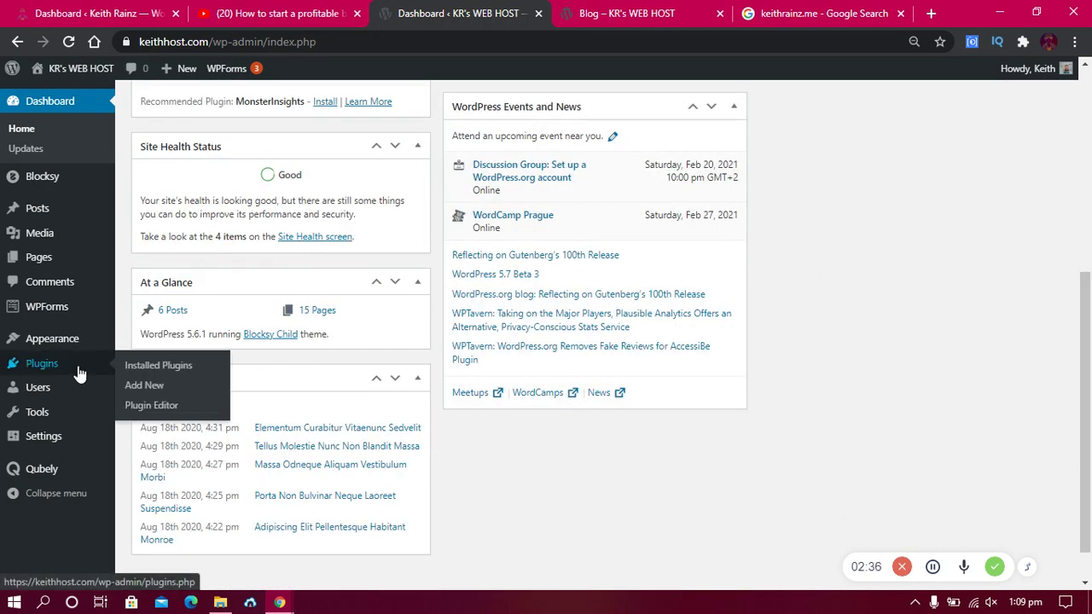
{"action": "left_click", "coordinate": [145, 389]}
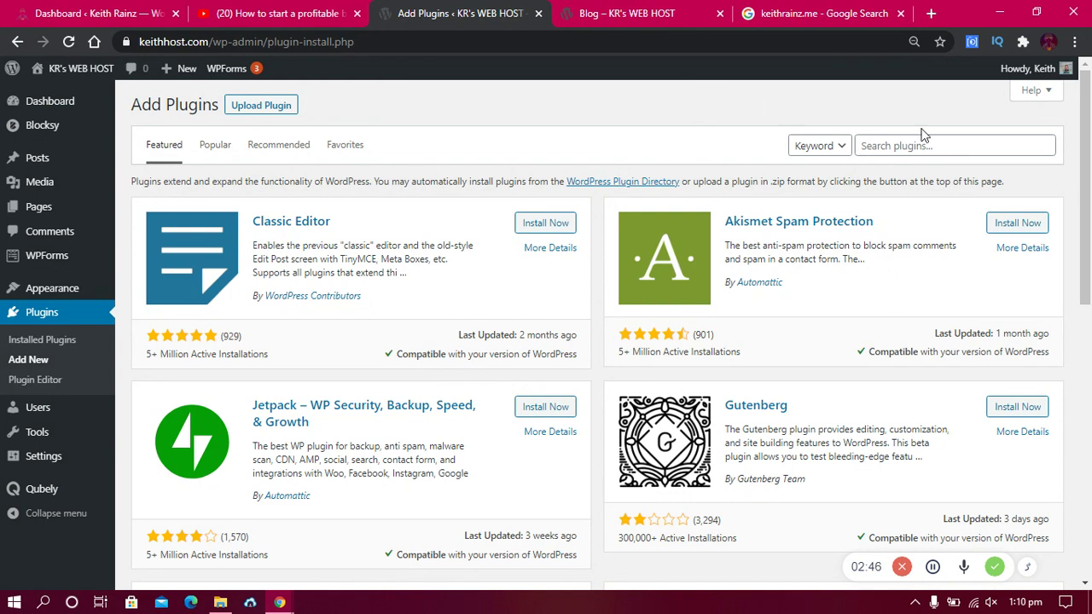
Search the WordPress plugin directory for smartcrawl
{"action": "left_click", "coordinate": [928, 141]}
{"action": "type", "text": "smart"}
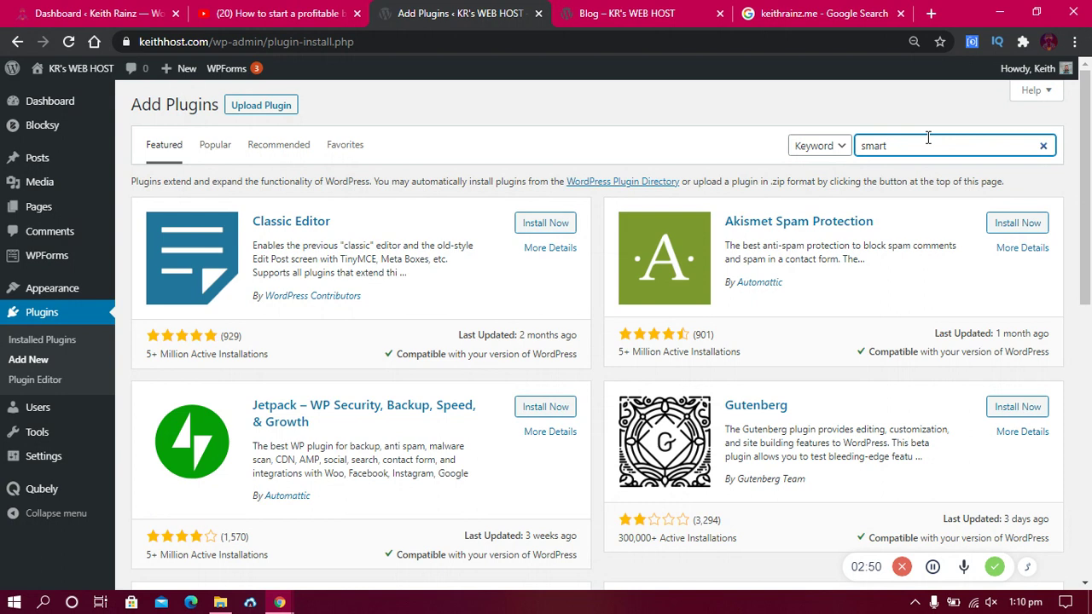
{"action": "type", "text": "cr"}
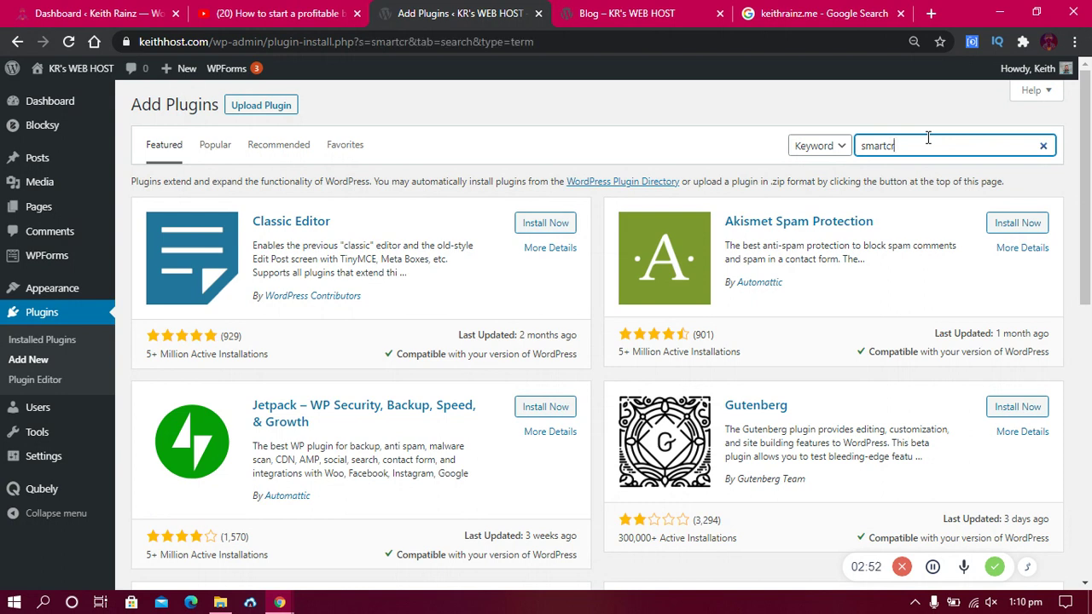
{"action": "type", "text": "awl"}
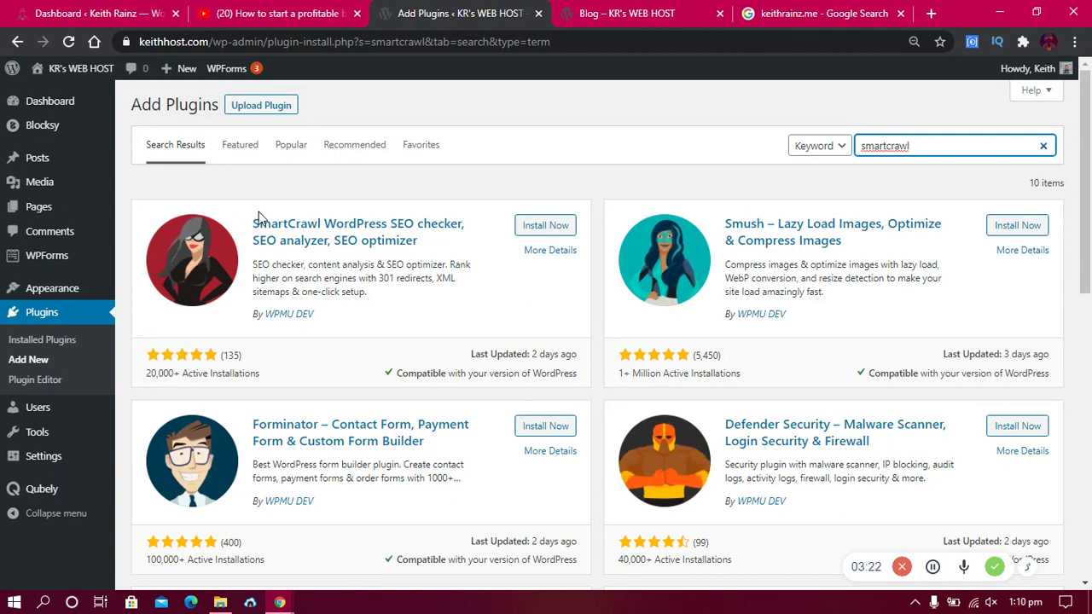
Install and activate the SmartCrawl WordPress SEO plugin and open its dashboard
{"action": "left_click", "coordinate": [541, 226]}
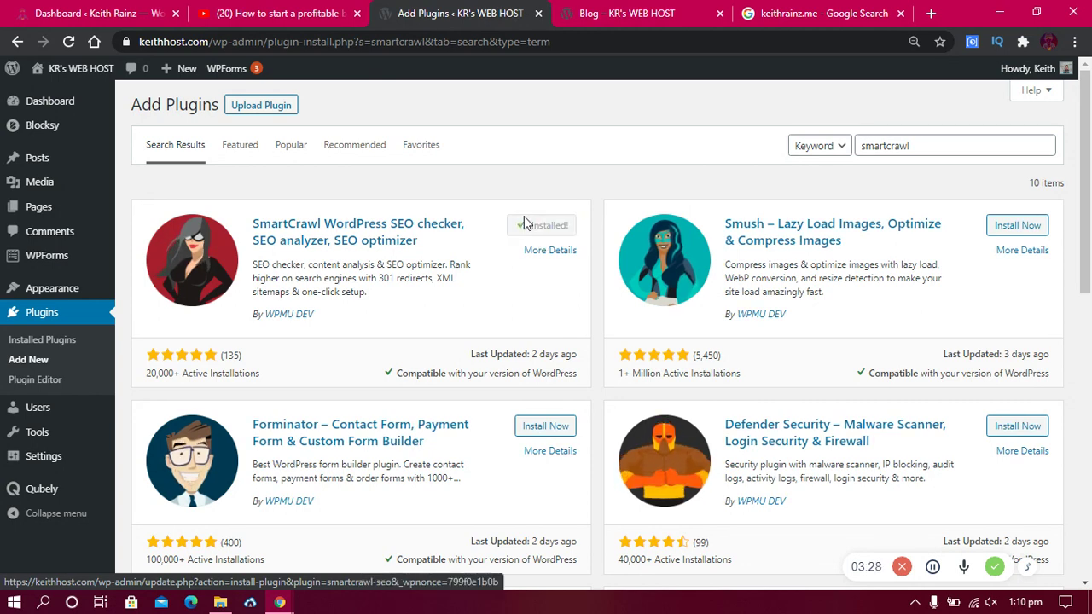
{"action": "left_click", "coordinate": [532, 224]}
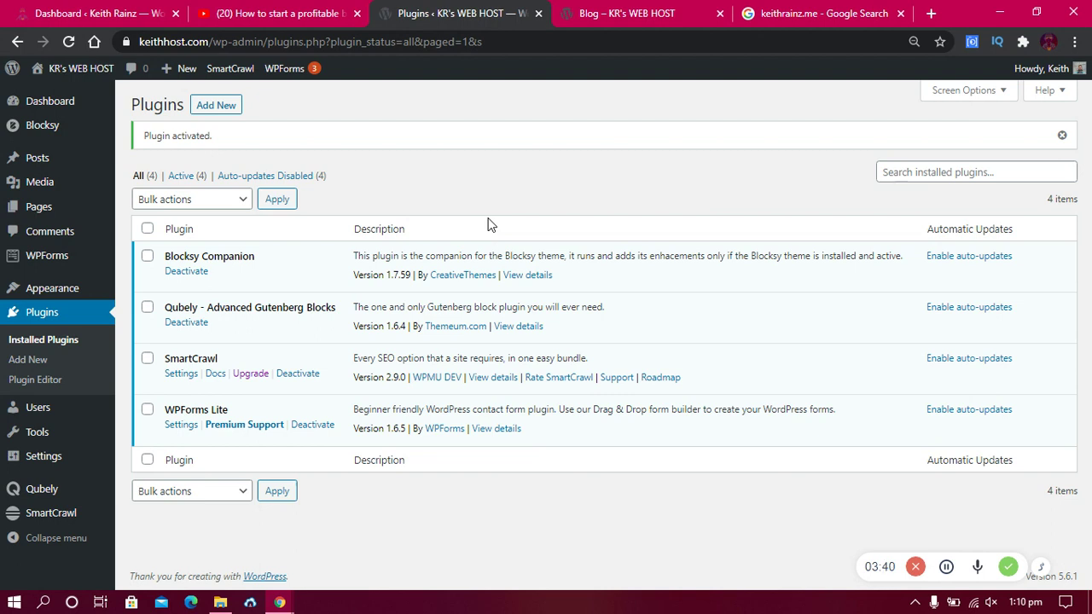
{"action": "left_click", "coordinate": [57, 508]}
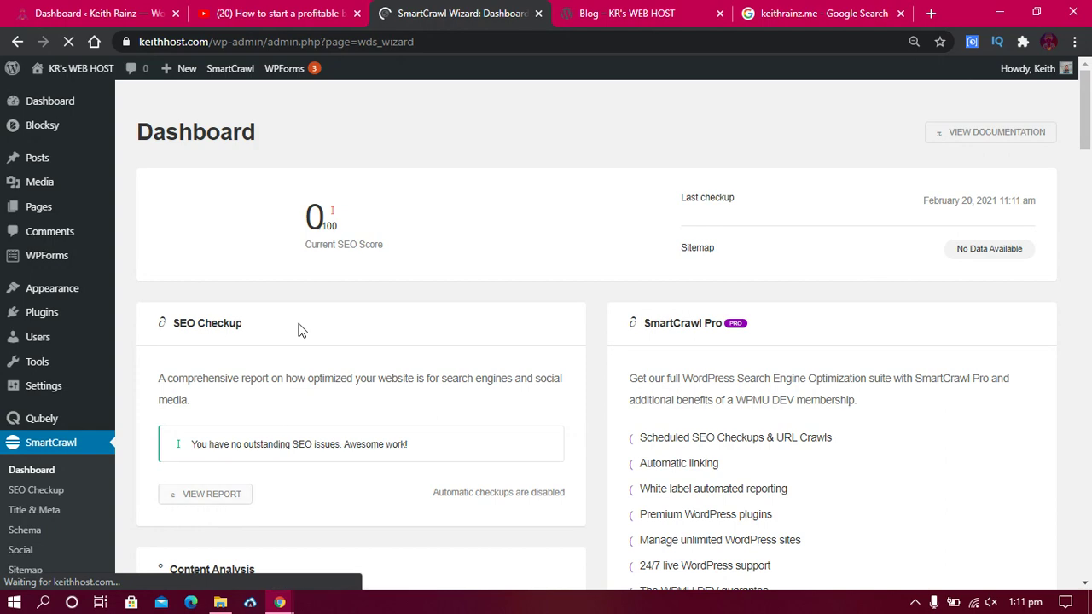
{"action": "mouse_move", "coordinate": [1083, 103]}
{"action": "left_mouse_down"}
{"action": "mouse_move", "coordinate": [1087, 229]}
{"action": "mouse_move", "coordinate": [1088, 104]}
{"action": "left_mouse_up"}
Search Google for search console in the search results tab and enter Google Search Console up to its Overview page
{"action": "left_click", "coordinate": [840, 13]}
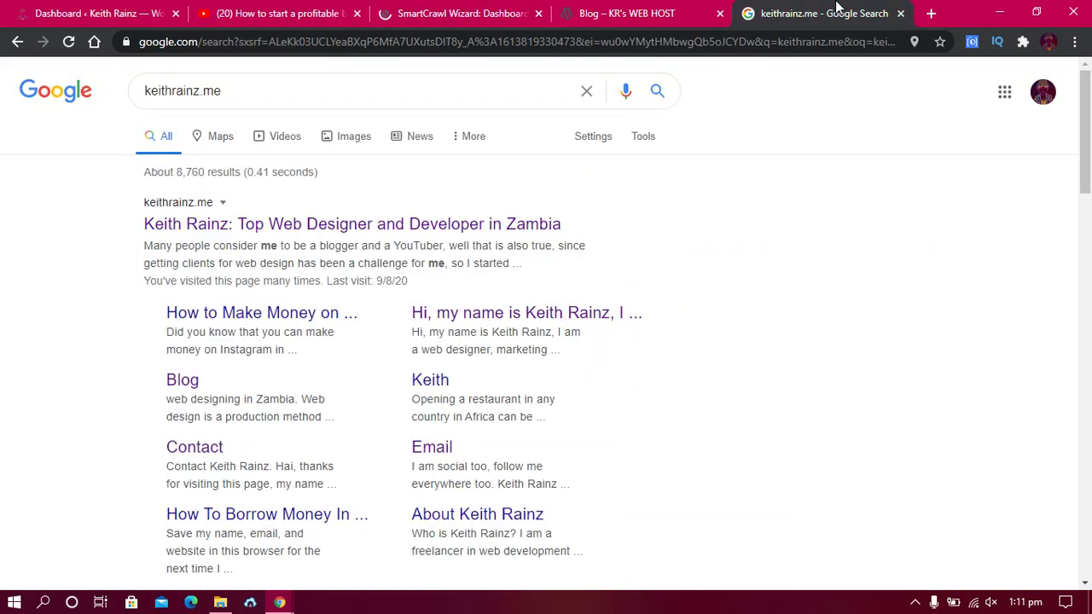
{"action": "left_click", "coordinate": [824, 41]}
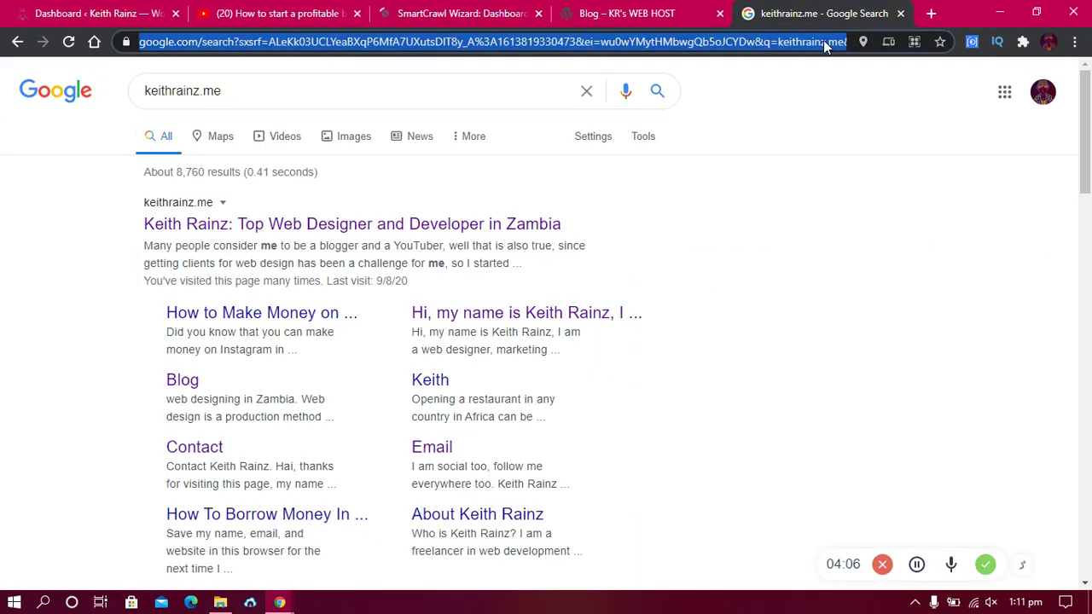
{"action": "type", "text": "sear"}
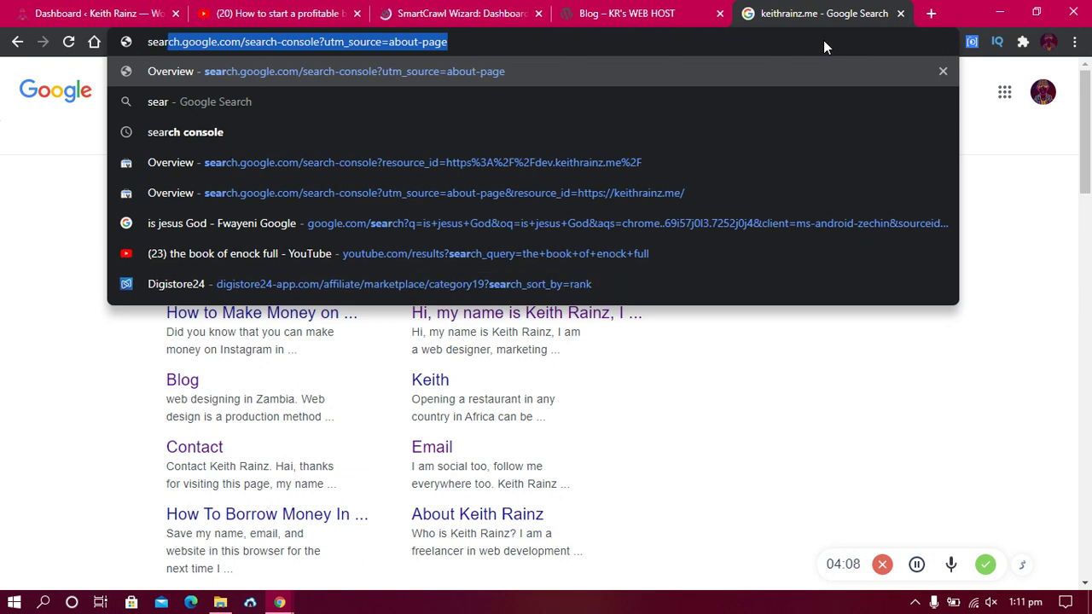
{"action": "type", "text": "ch"}
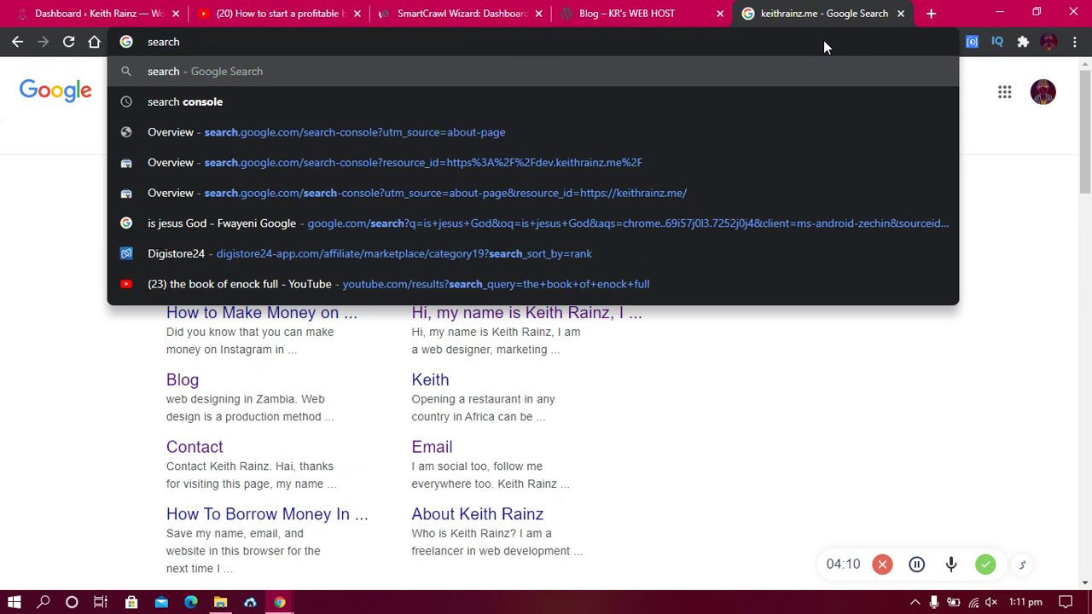
{"action": "left_click", "coordinate": [222, 102]}
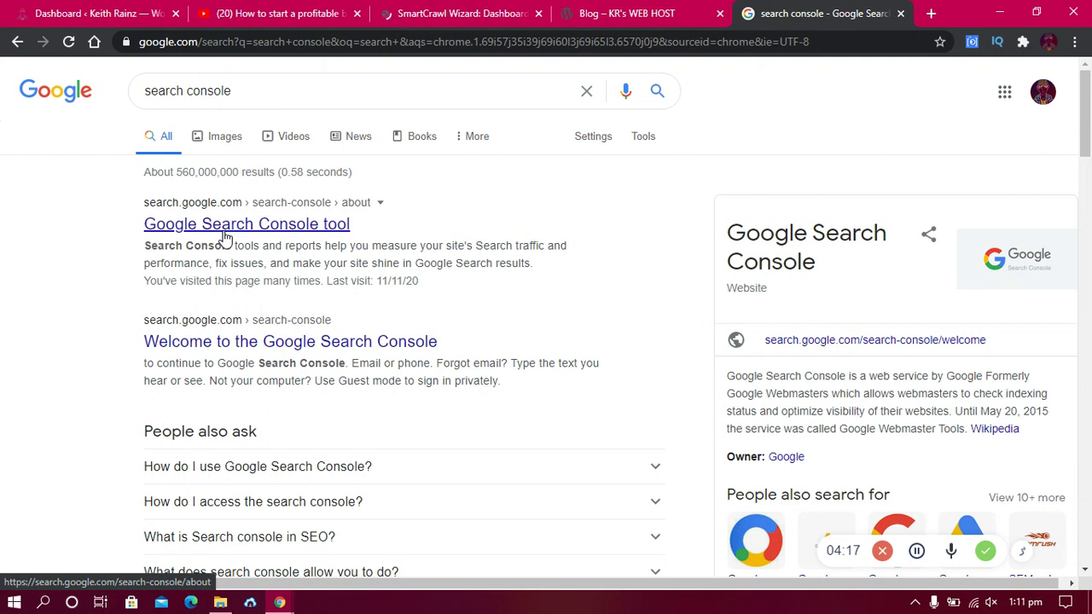
{"action": "left_click", "coordinate": [226, 238]}
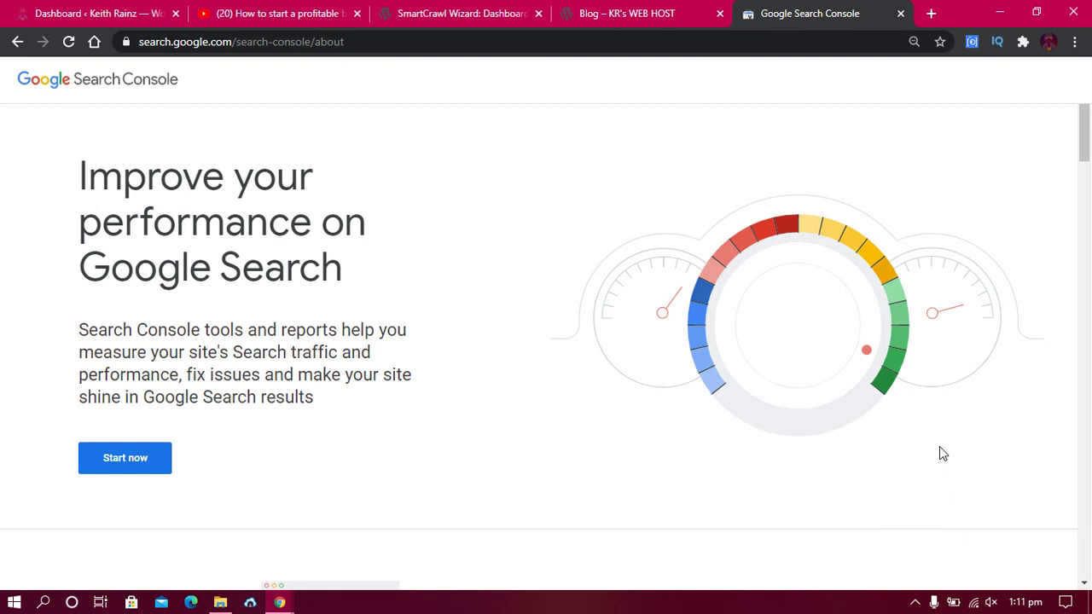
{"action": "left_click_drag", "start_coordinate": [1088, 151], "coordinate": [1072, 117]}
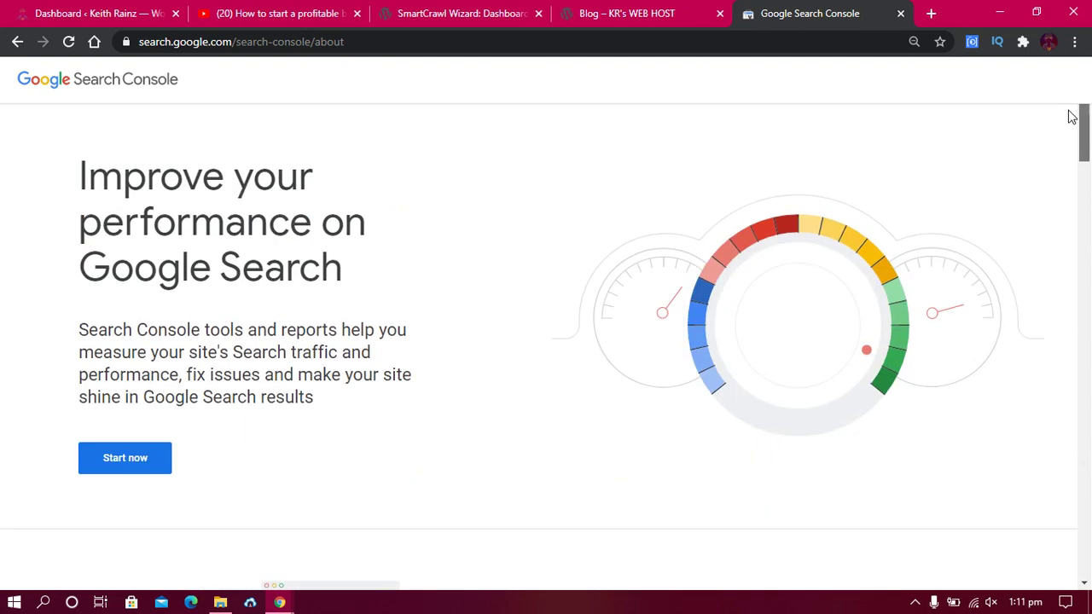
{"action": "left_click", "coordinate": [120, 467]}
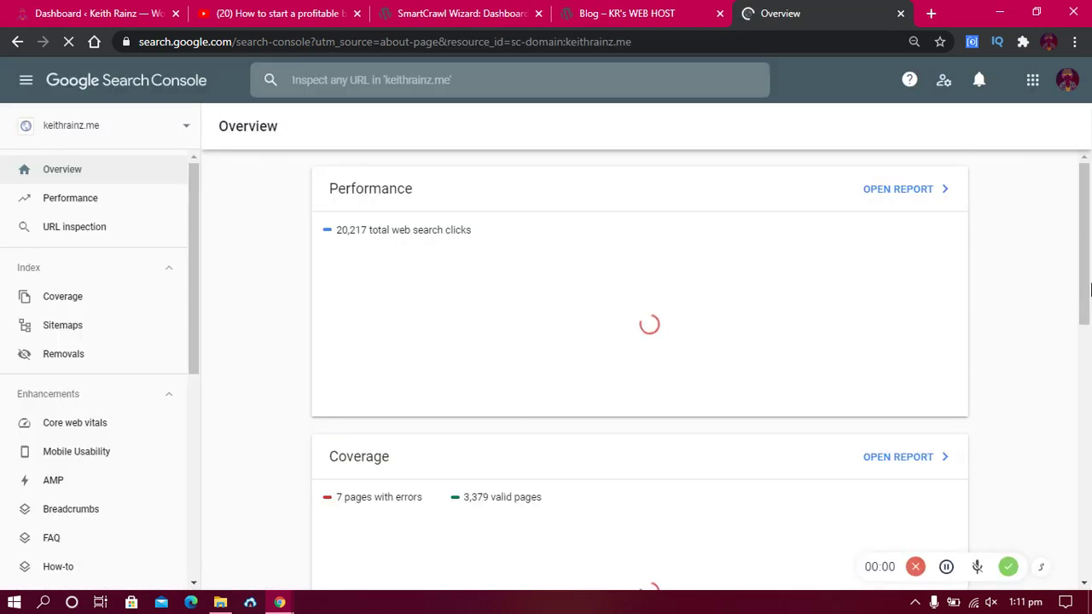
Start adding a new property in Search Console and choose URL prefix as the property type
{"action": "left_click", "coordinate": [174, 132]}
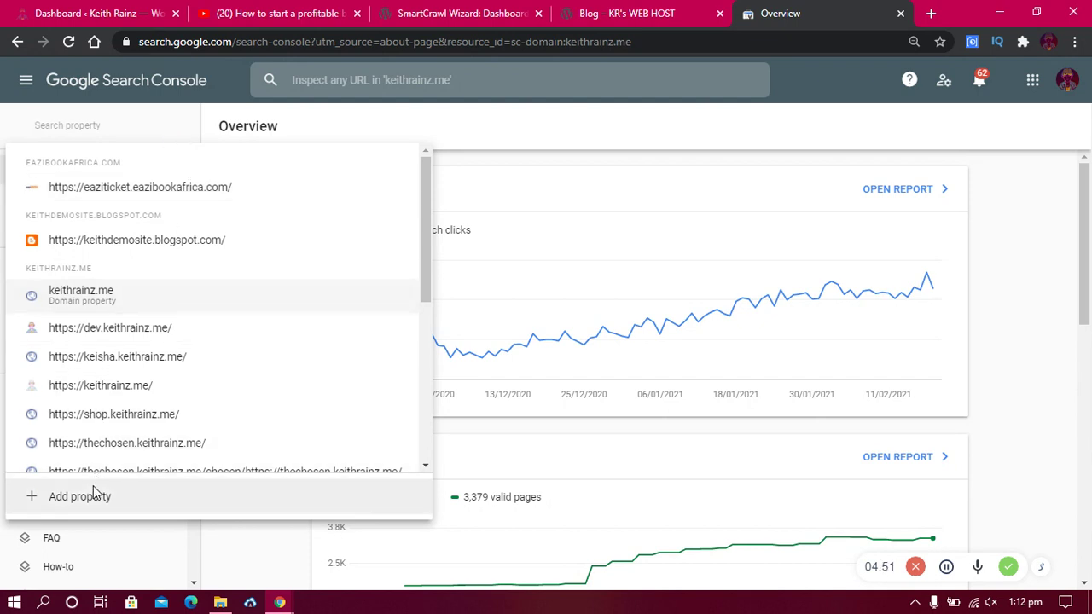
{"action": "left_click_drag", "start_coordinate": [424, 197], "coordinate": [418, 250]}
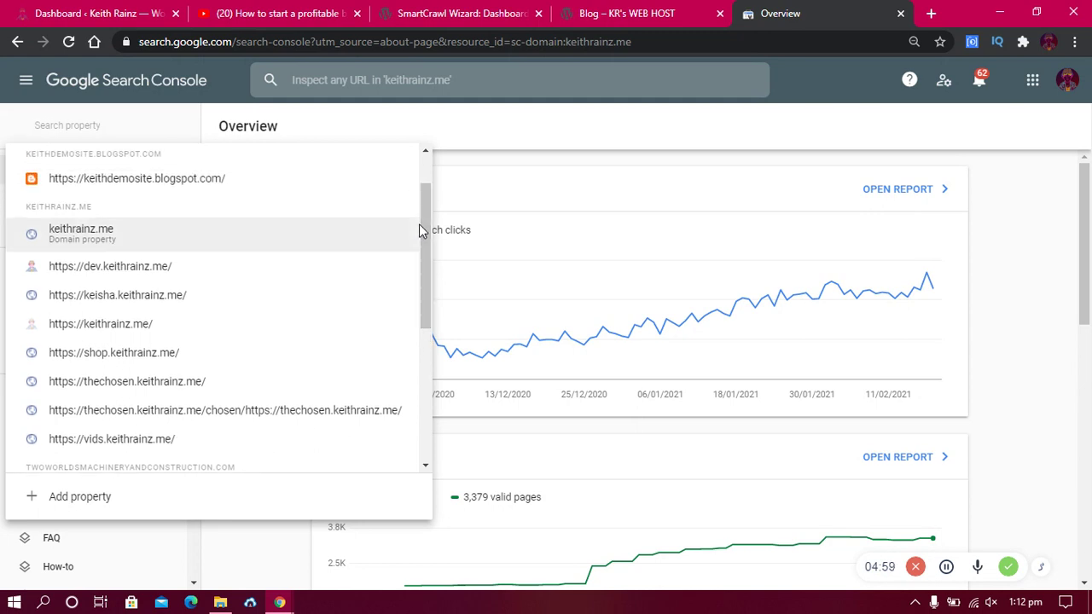
{"action": "left_click", "coordinate": [67, 502]}
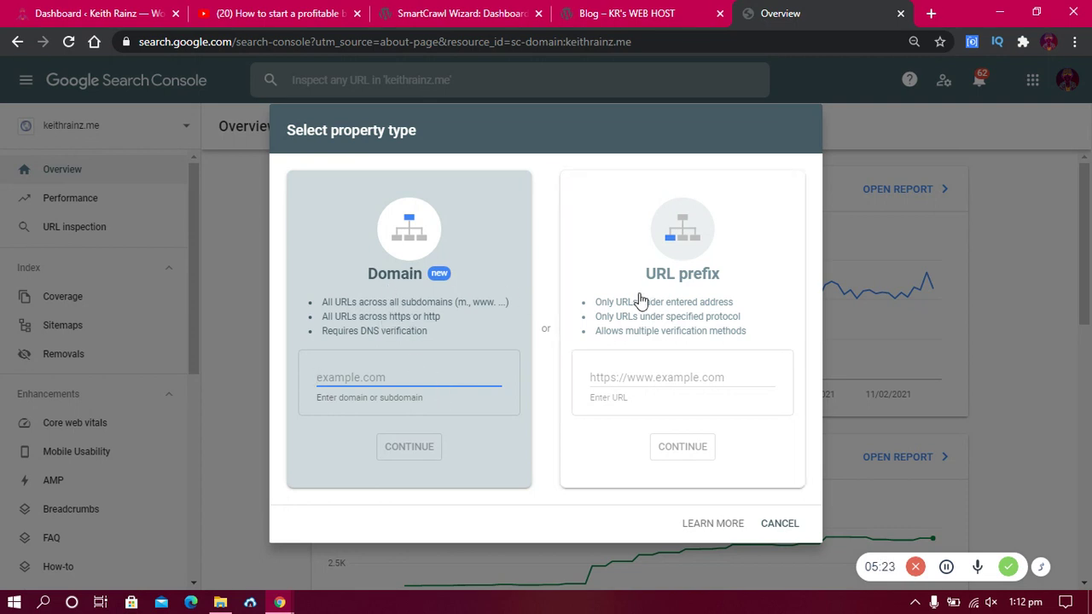
{"action": "left_click", "coordinate": [671, 287]}
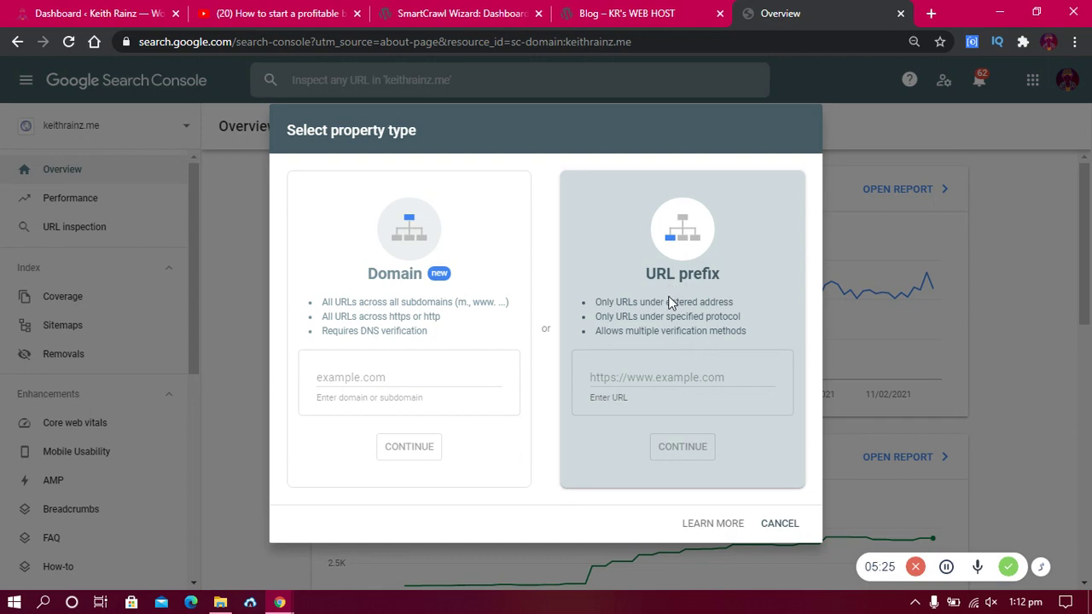
{"action": "left_click", "coordinate": [525, 8]}
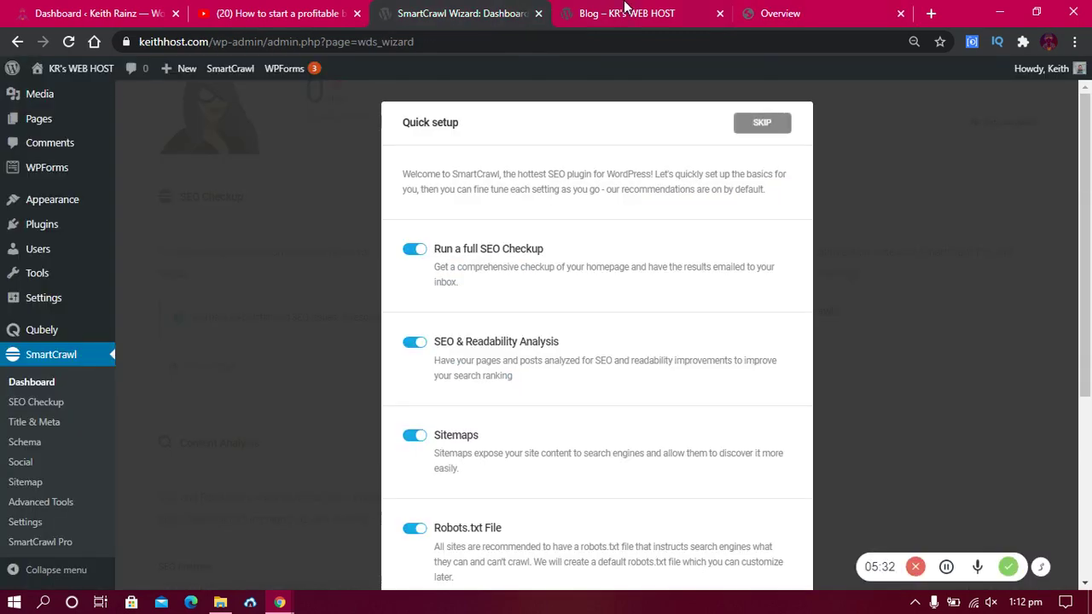
{"action": "left_click", "coordinate": [625, 7]}
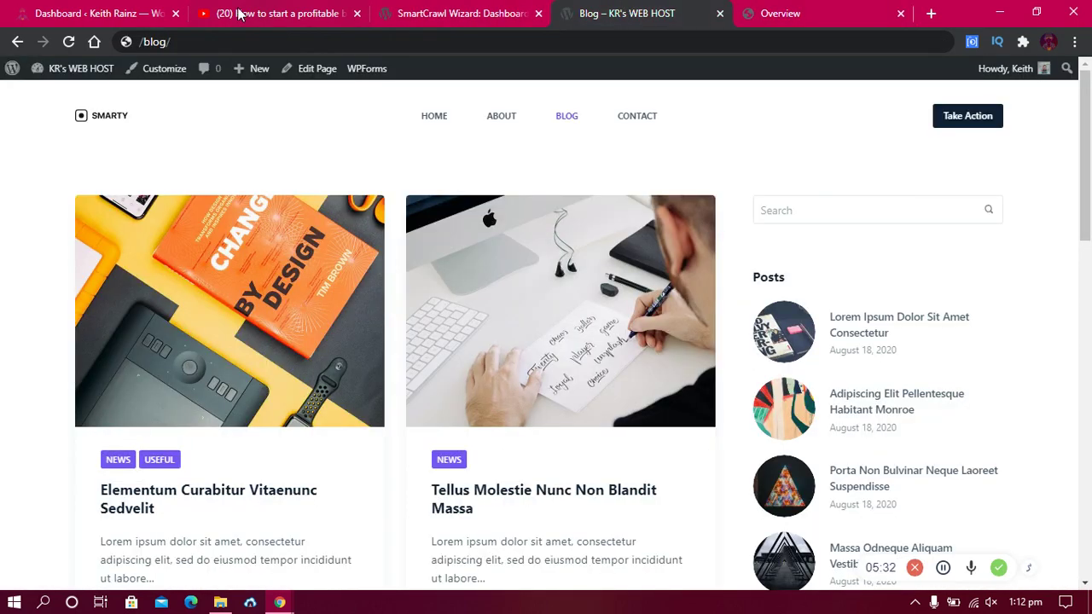
{"action": "left_click", "coordinate": [470, 10]}
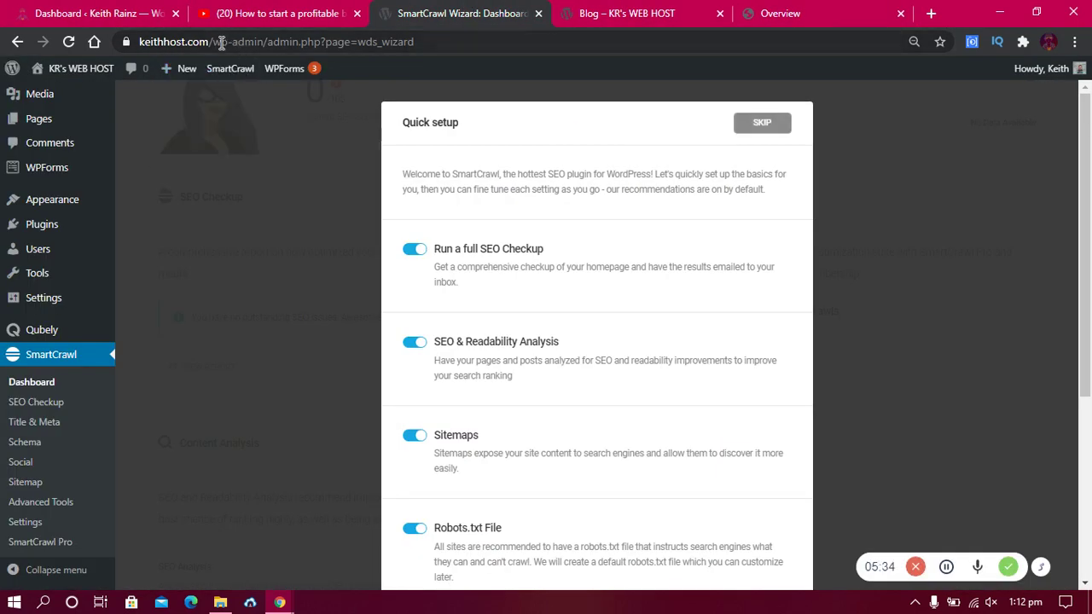
{"action": "left_click_drag", "start_coordinate": [215, 41], "coordinate": [94, 44]}
{"action": "key", "text": "ctrl+c"}
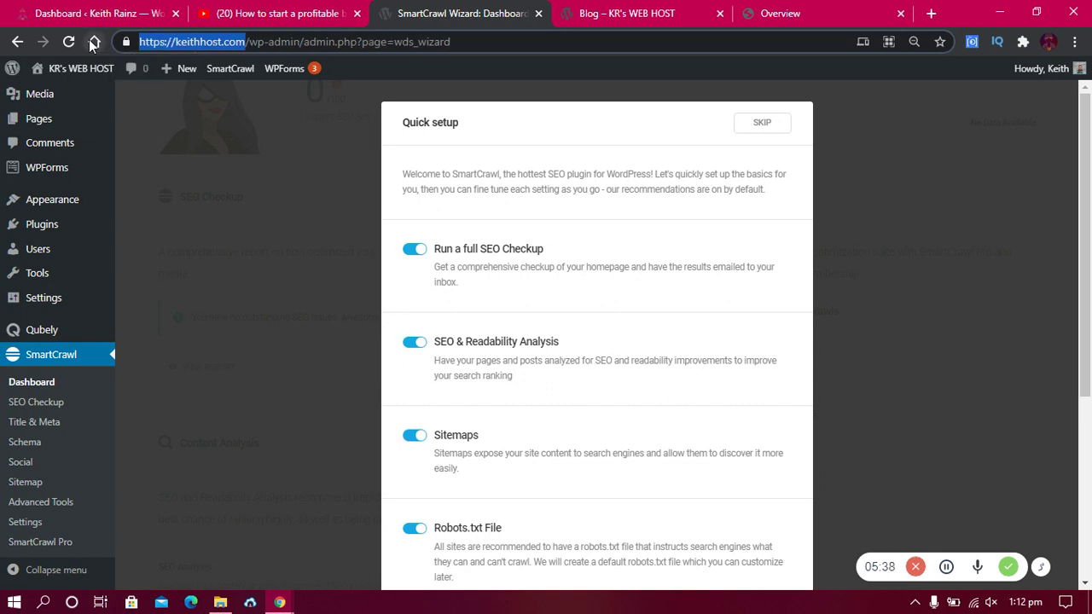
Run SmartCrawl's quick setup with all the recommended services left enabled
{"action": "scroll", "coordinate": [754, 529], "scroll_direction": "down", "scroll_amount": 3}
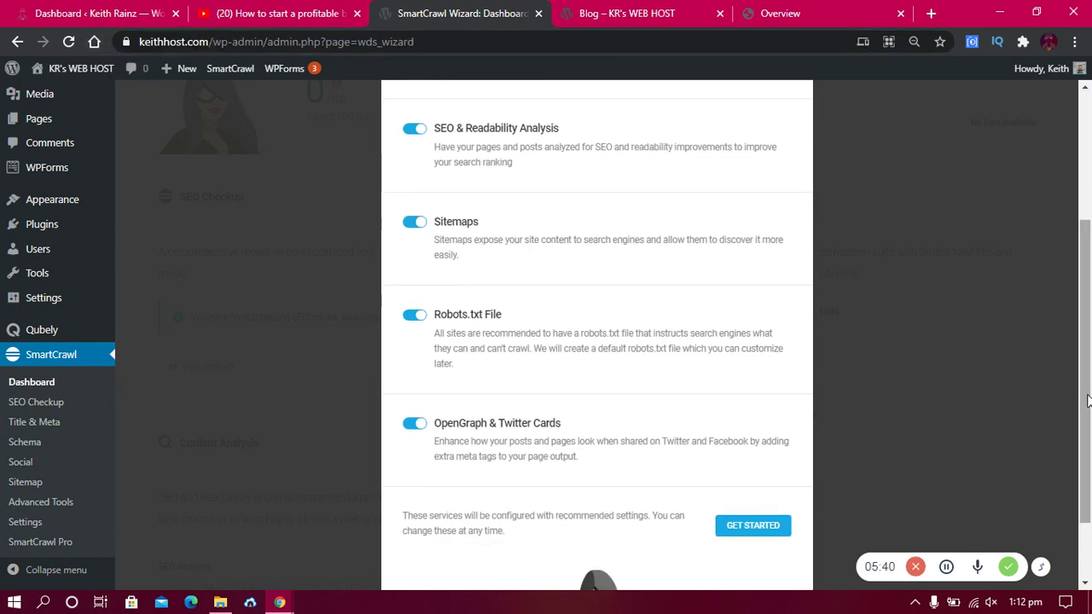
{"action": "left_click", "coordinate": [754, 526]}
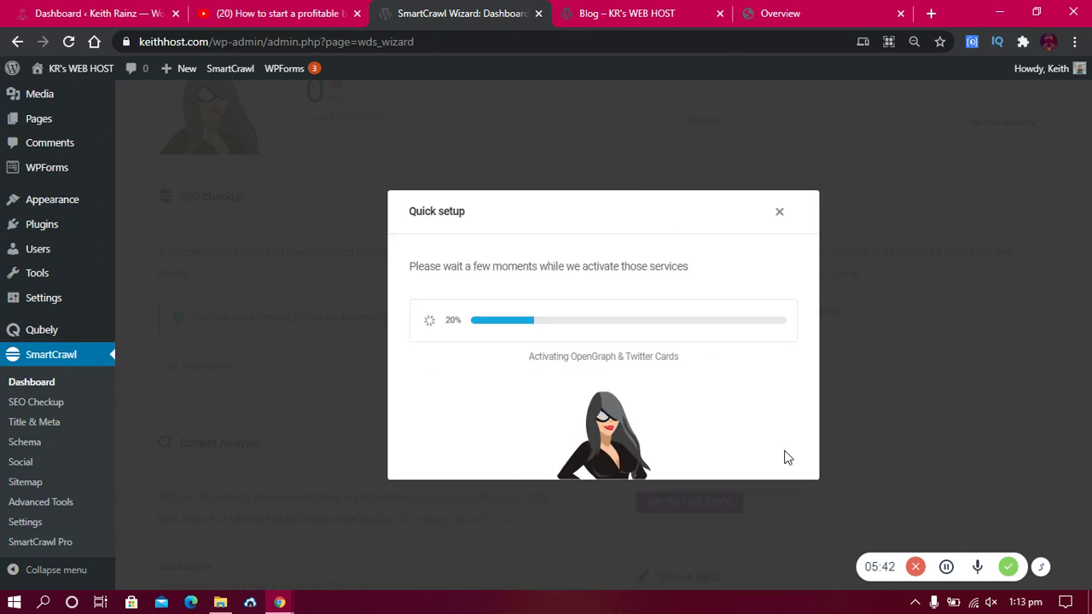
{"action": "left_click", "coordinate": [797, 13]}
{"action": "left_click", "coordinate": [627, 375]}
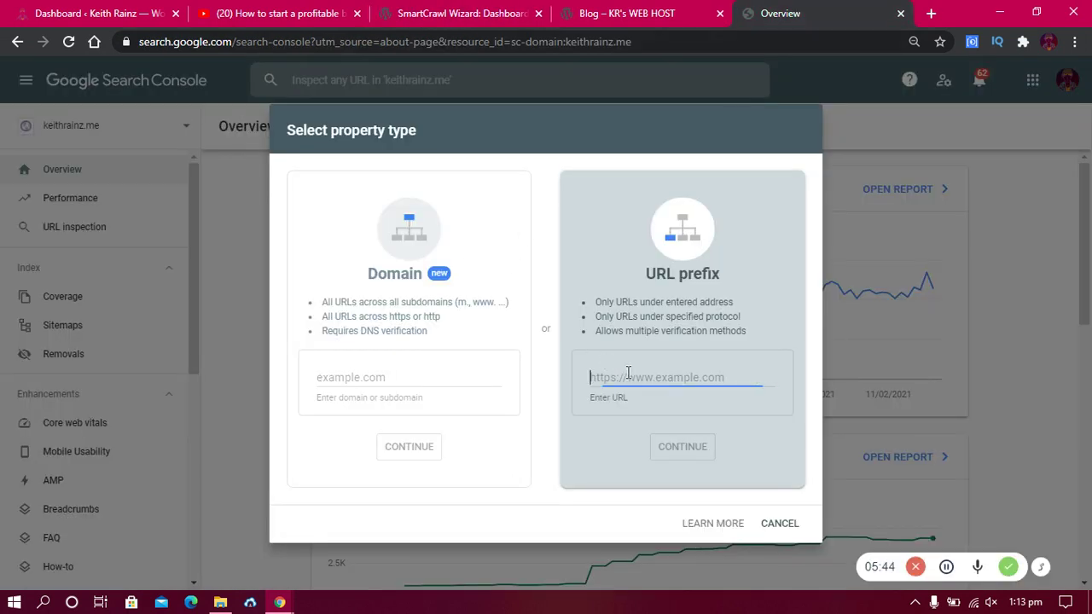
{"action": "key", "text": "ctrl+v"}
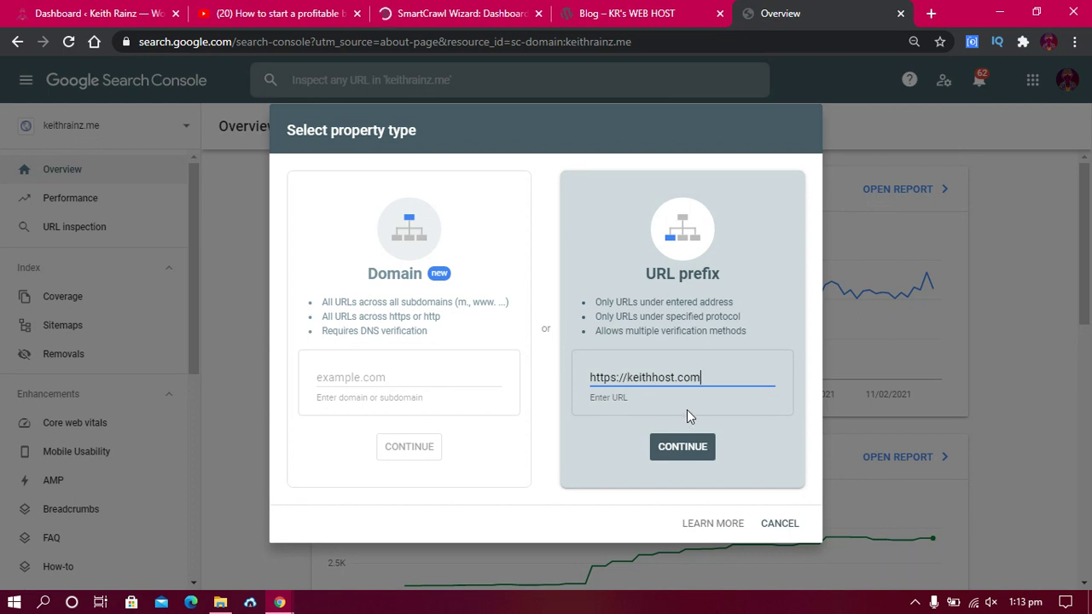
{"action": "left_click", "coordinate": [687, 451]}
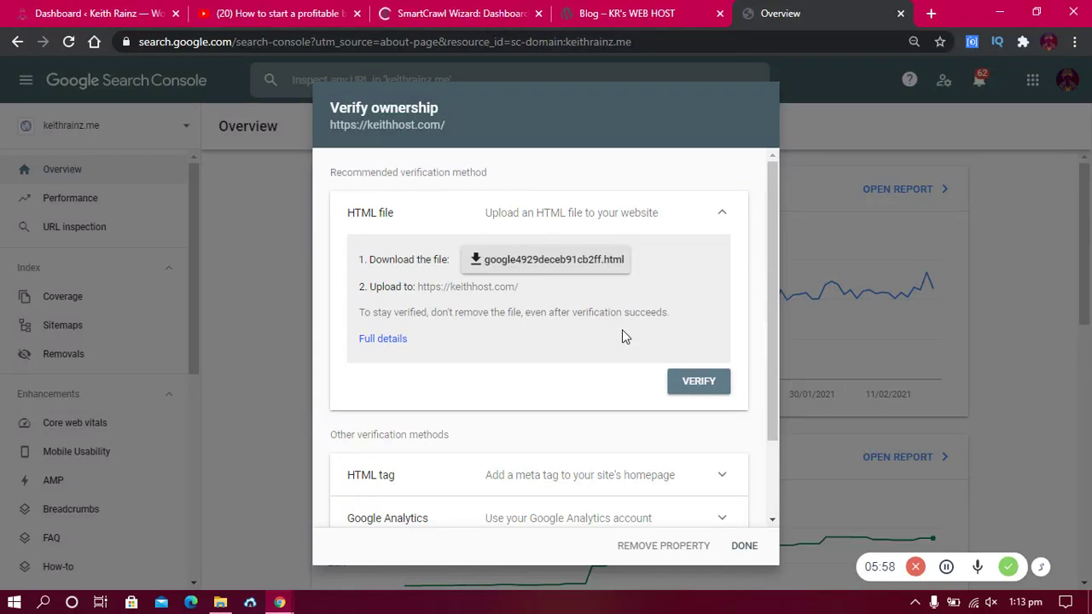
Expand the HTML tag verification method and copy its google-site-verification meta tag
{"action": "left_click_drag", "start_coordinate": [768, 230], "coordinate": [771, 315]}
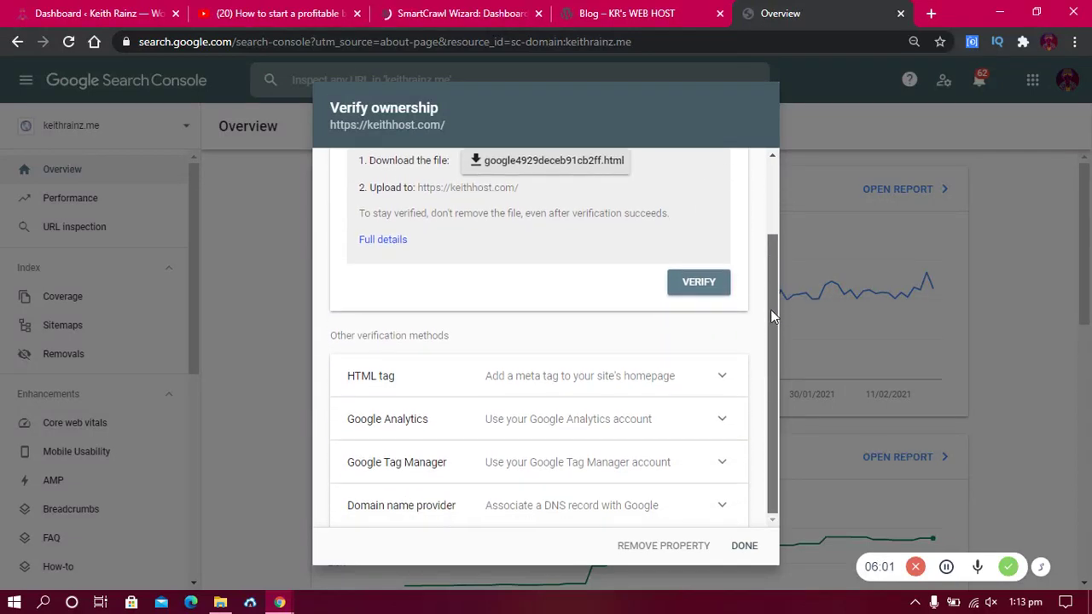
{"action": "left_click", "coordinate": [556, 385]}
{"action": "left_click", "coordinate": [695, 463]}
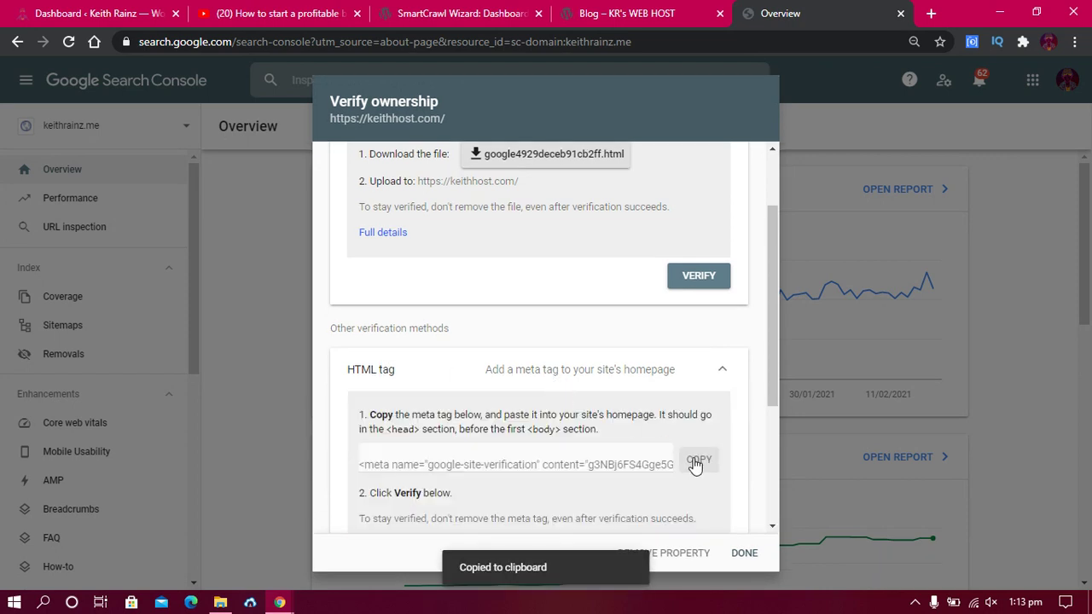
{"action": "left_click", "coordinate": [695, 462]}
Return to SmartCrawl in WordPress, dismiss the schema types announcement and open the plugin's Settings page
{"action": "left_click", "coordinate": [453, 8]}
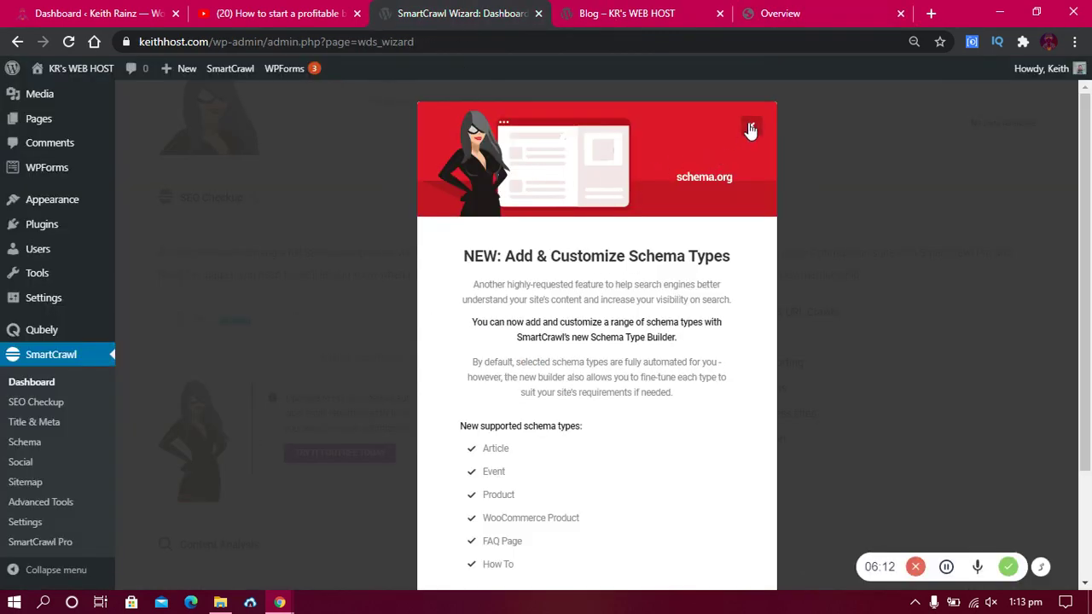
{"action": "left_click", "coordinate": [750, 127]}
{"action": "scroll", "coordinate": [447, 389], "scroll_direction": "down", "scroll_amount": 5}
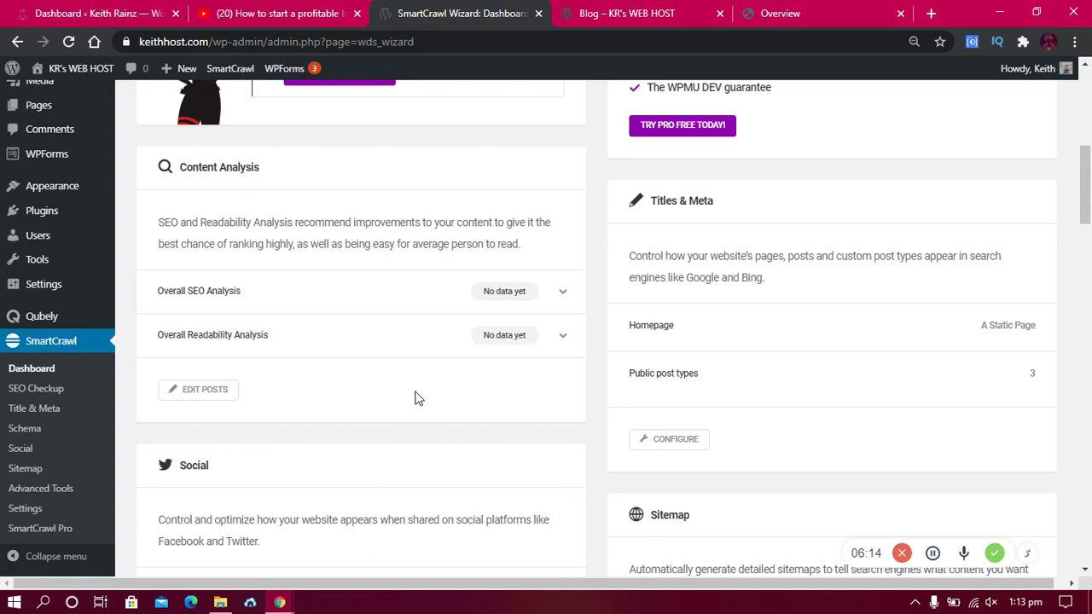
{"action": "left_click", "coordinate": [49, 493]}
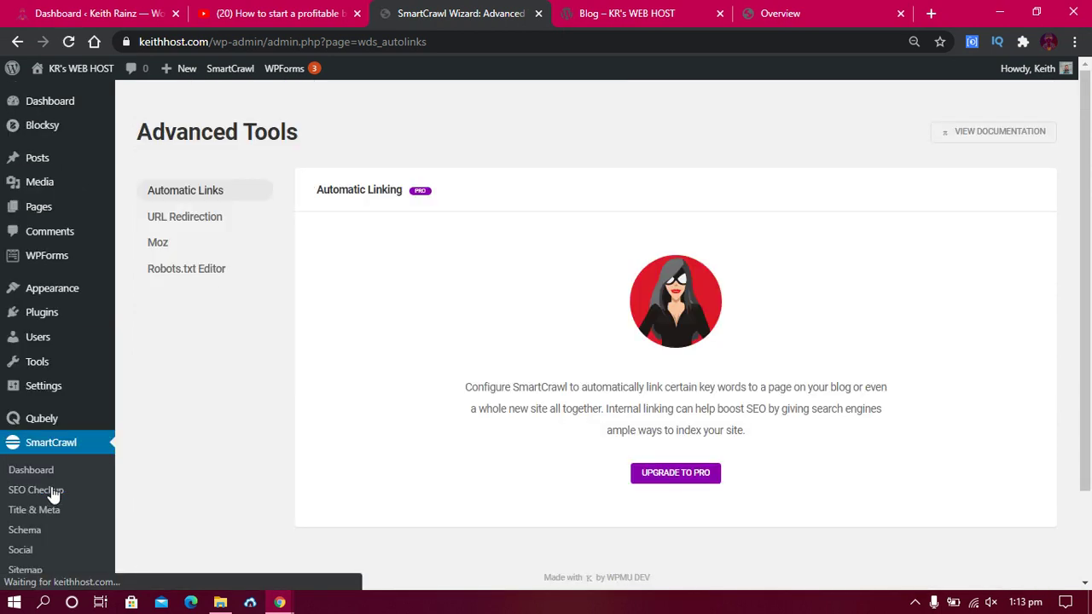
{"action": "scroll", "coordinate": [901, 406], "scroll_direction": "down", "scroll_amount": 2}
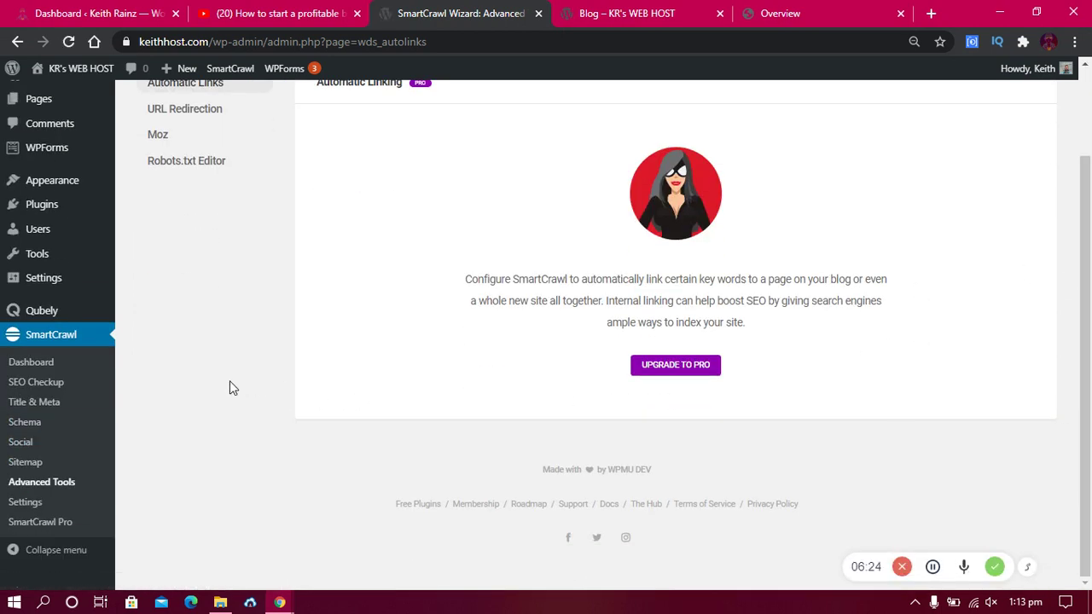
{"action": "left_click", "coordinate": [27, 505]}
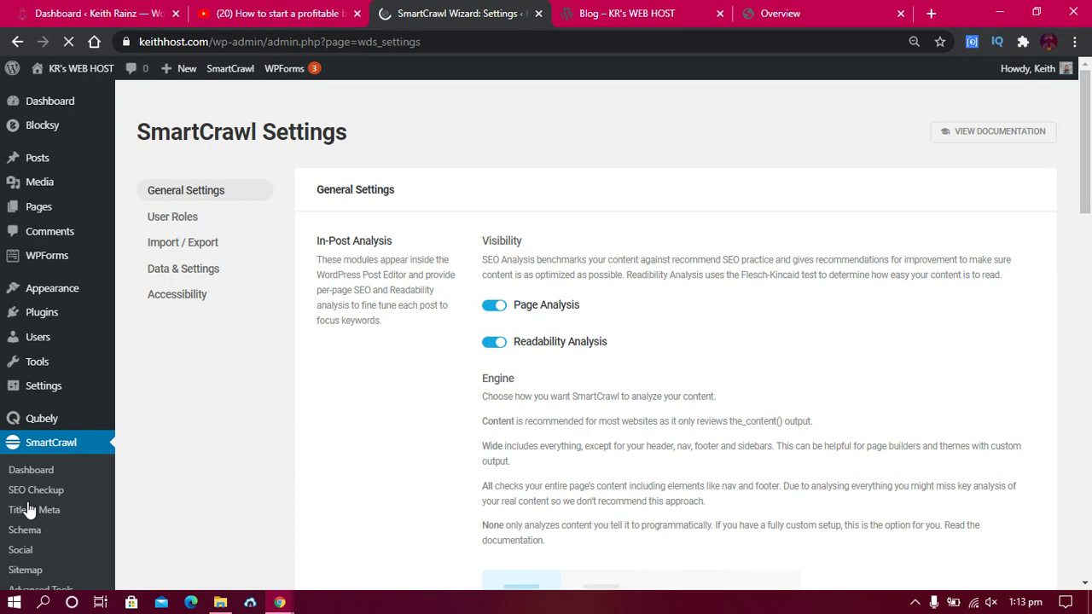
Paste the copied meta tag into SmartCrawl's Google Verification field and save the settings
{"action": "left_click_drag", "start_coordinate": [1085, 204], "coordinate": [1089, 546]}
{"action": "left_click_drag", "start_coordinate": [1080, 508], "coordinate": [1089, 427]}
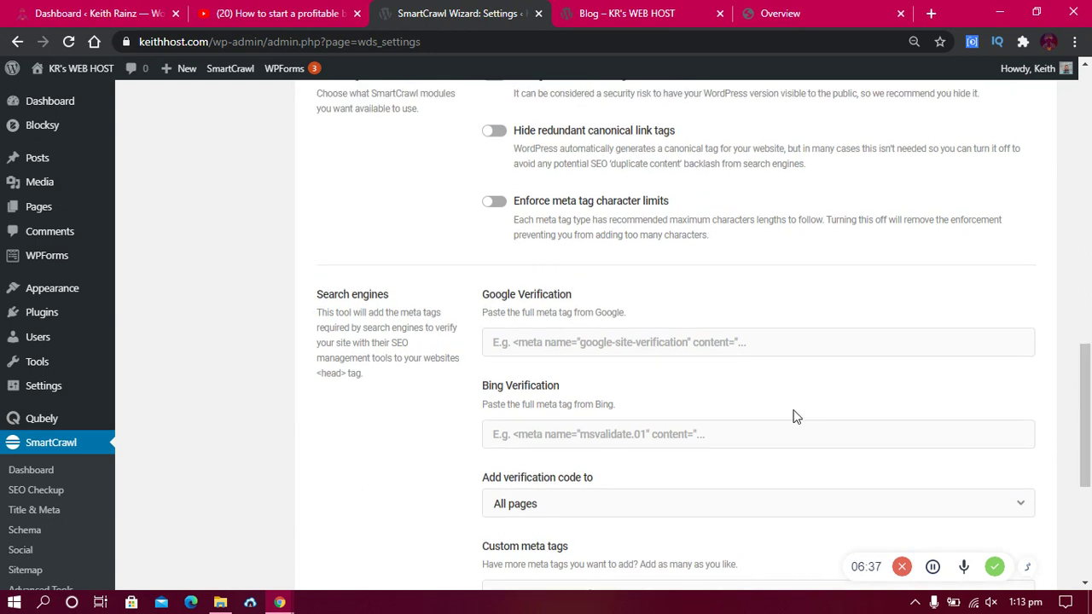
{"action": "double_click", "coordinate": [486, 299]}
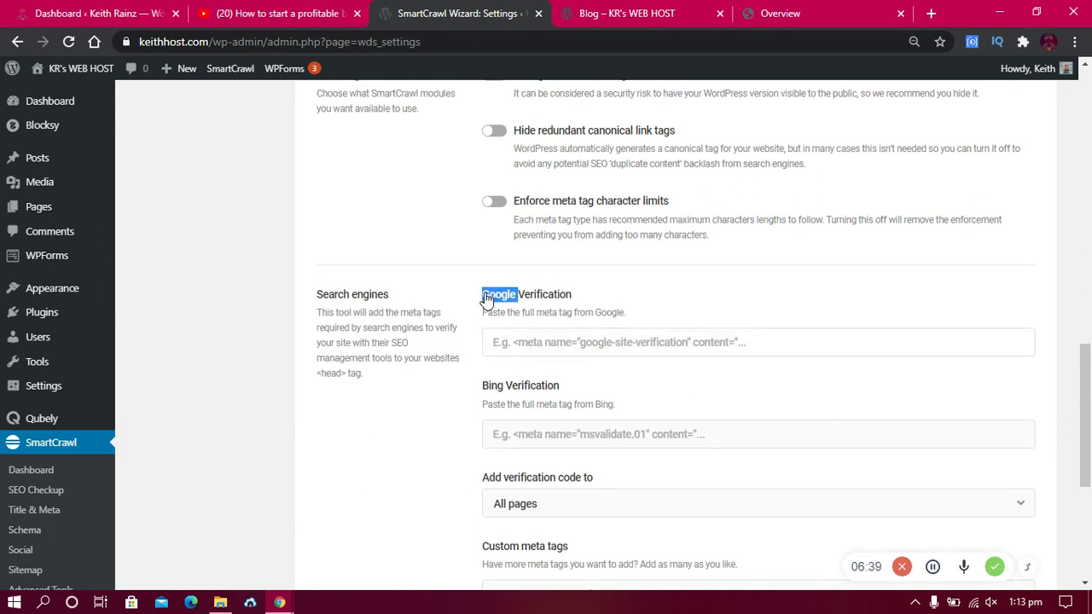
{"action": "left_click", "coordinate": [498, 342]}
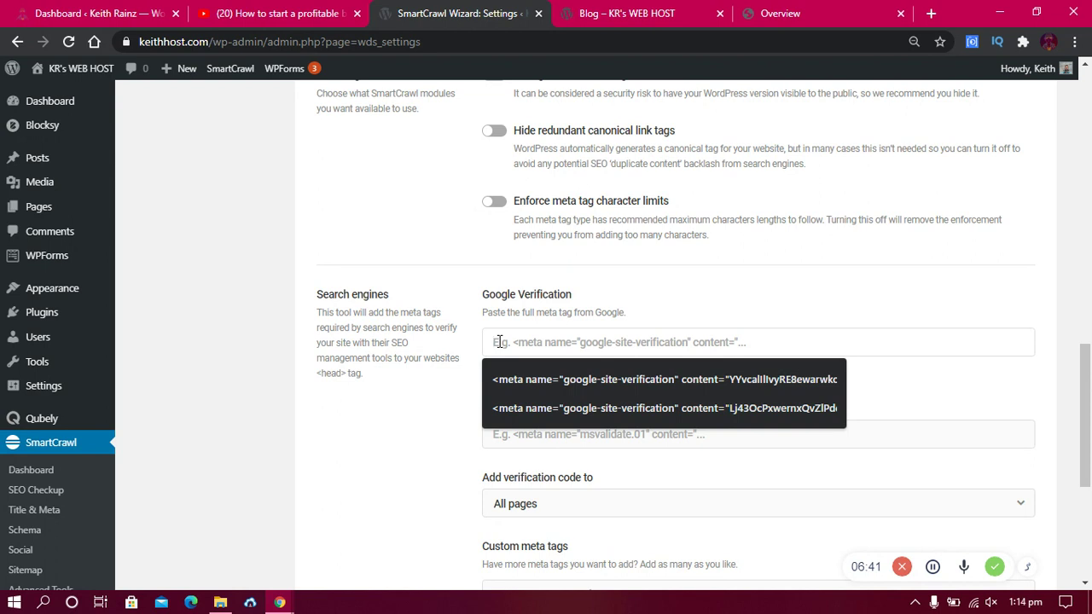
{"action": "right_click", "coordinate": [499, 341]}
{"action": "left_click", "coordinate": [544, 215]}
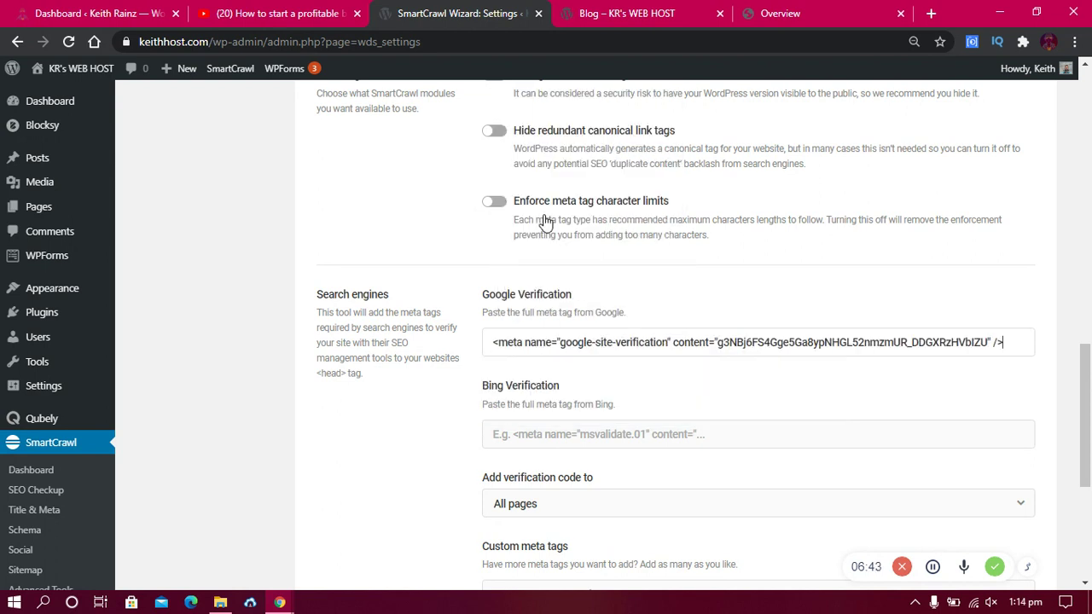
{"action": "left_click_drag", "start_coordinate": [1089, 372], "coordinate": [1089, 462]}
{"action": "left_click", "coordinate": [993, 371]}
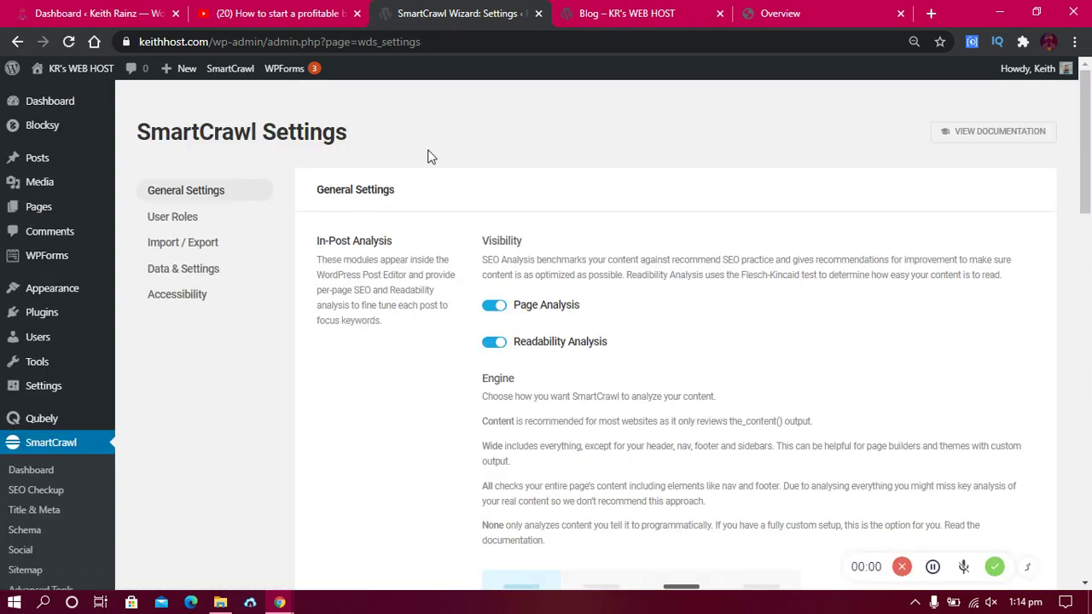
{"action": "left_click", "coordinate": [742, 11]}
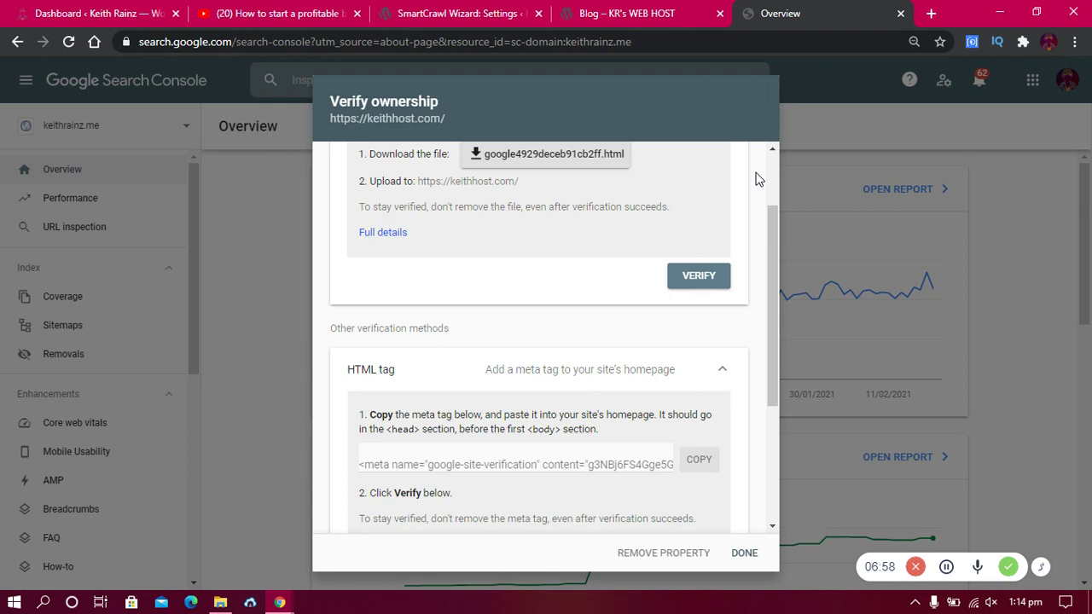
{"action": "left_click", "coordinate": [698, 278]}
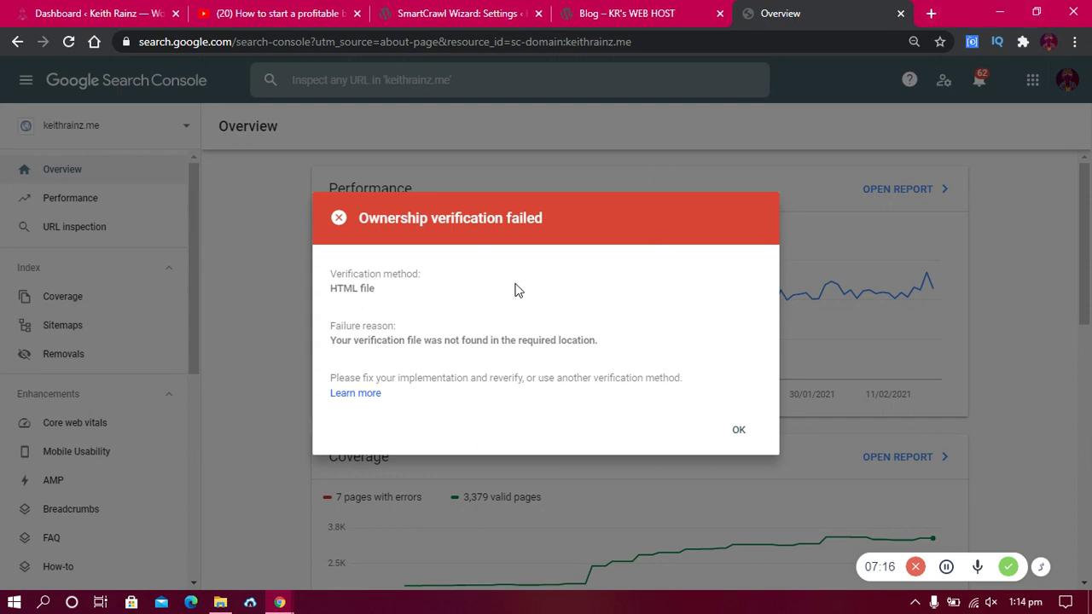
Reload the site's Blog page and view its page source
{"action": "left_click", "coordinate": [662, 9]}
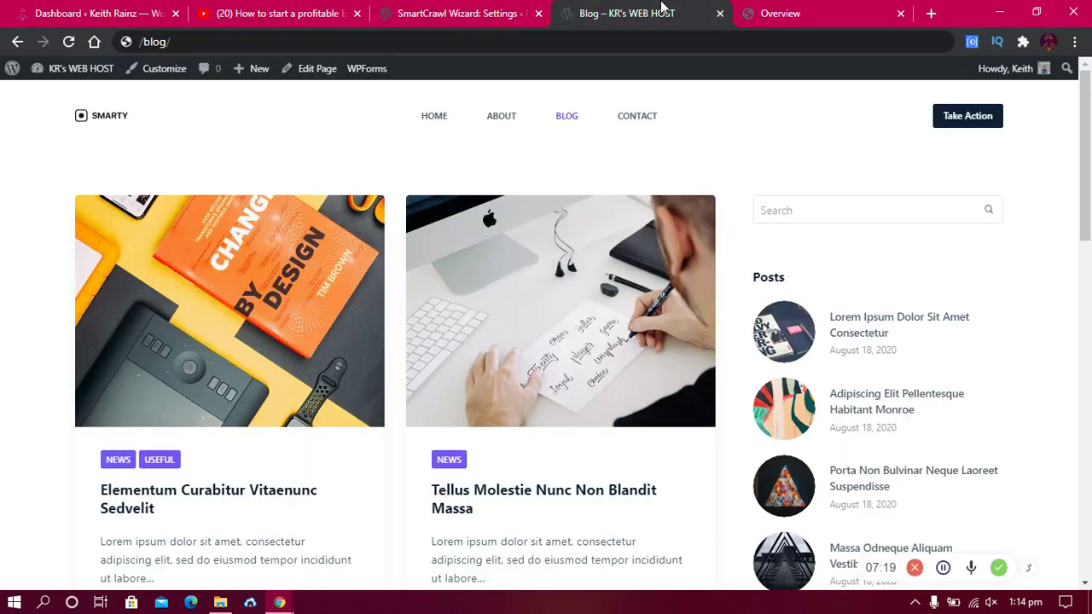
{"action": "mouse_move", "coordinate": [85, 70]}
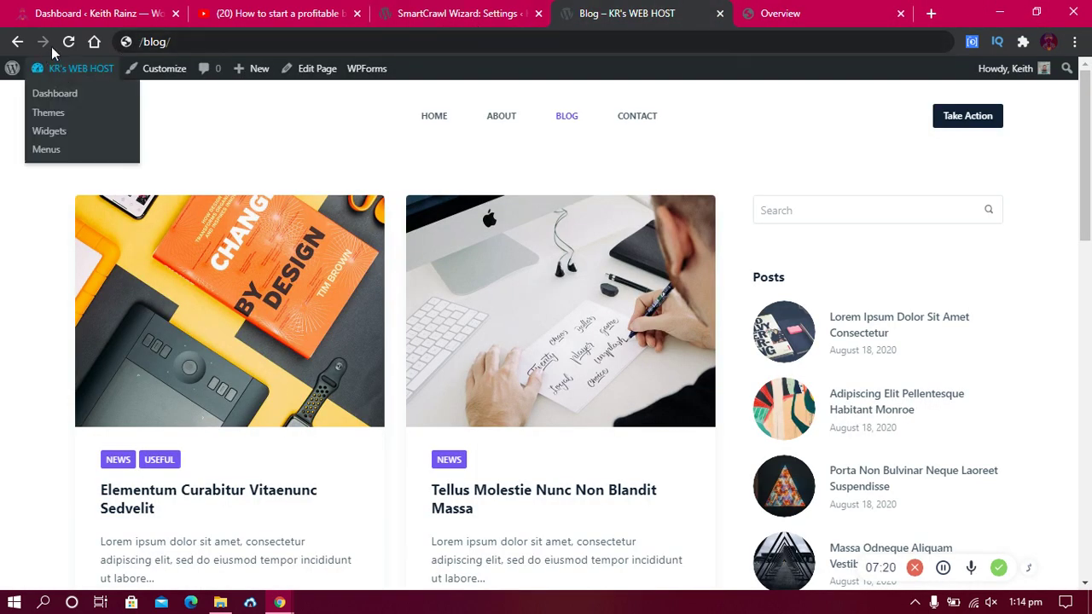
{"action": "left_click", "coordinate": [69, 41]}
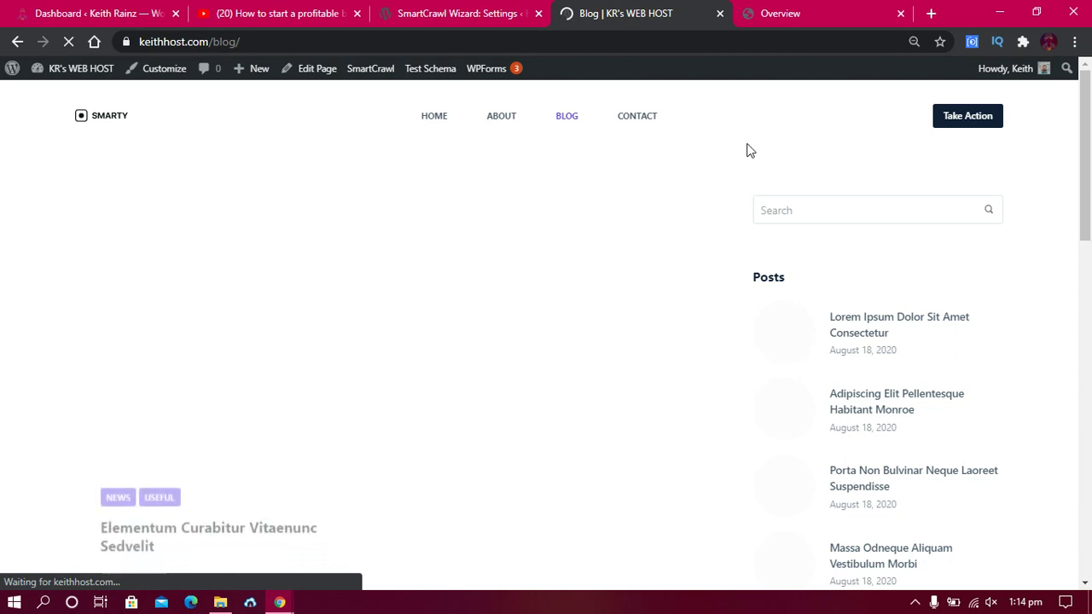
{"action": "right_click", "coordinate": [752, 124]}
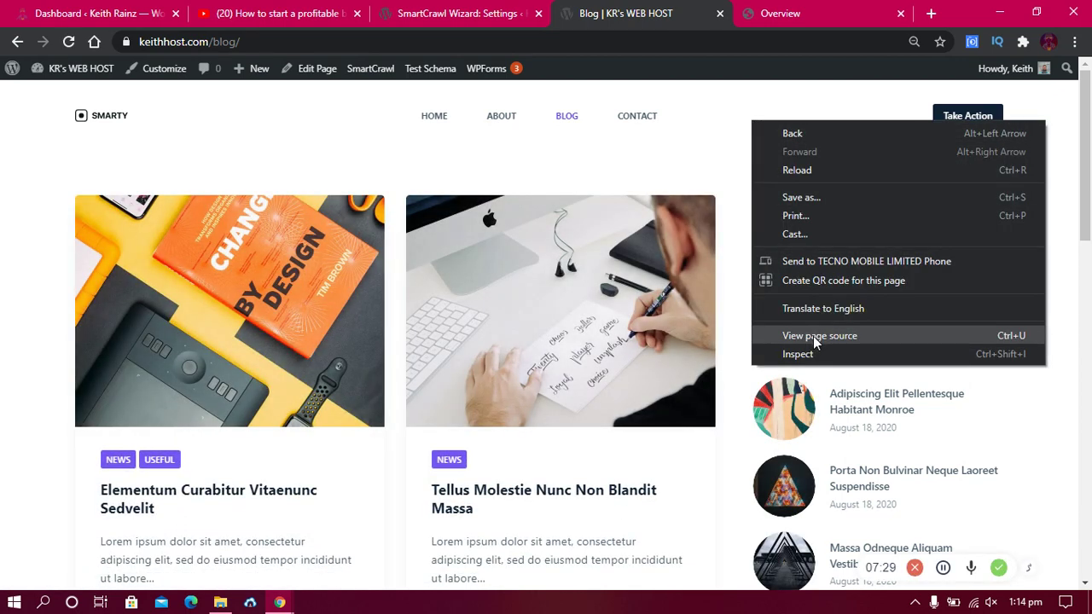
{"action": "left_click", "coordinate": [813, 336]}
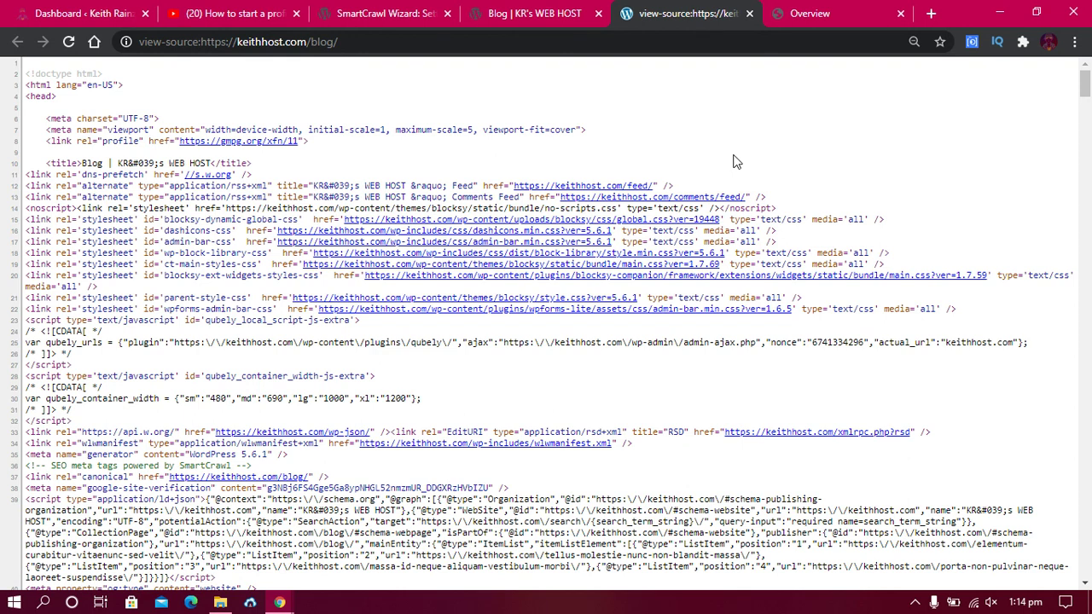
Search the page source for the copied google-site-verification meta tag
{"action": "key", "text": "ctrl+f"}
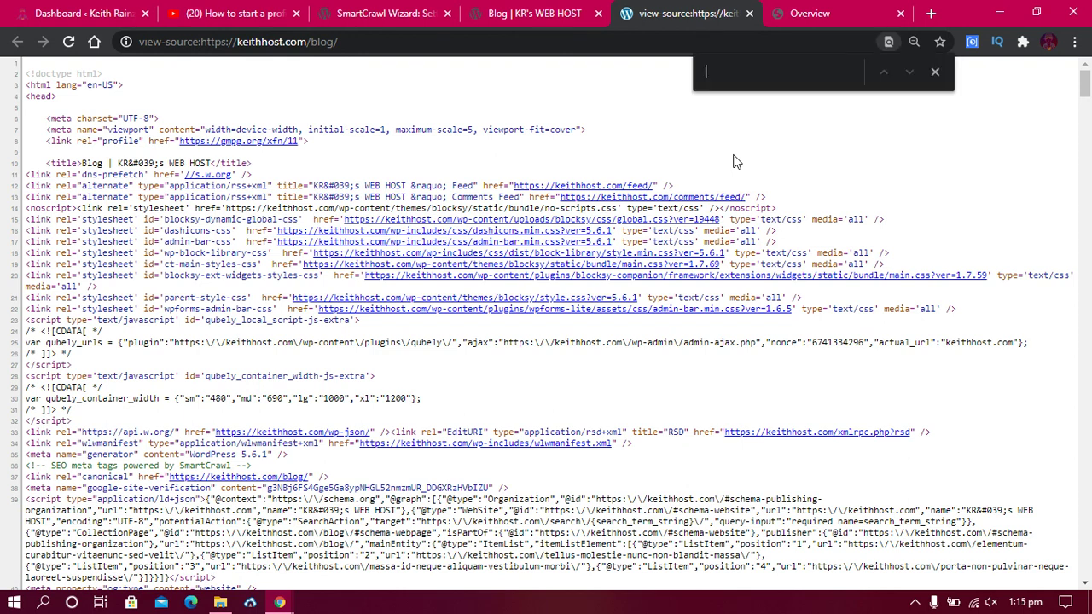
{"action": "right_click", "coordinate": [731, 71]}
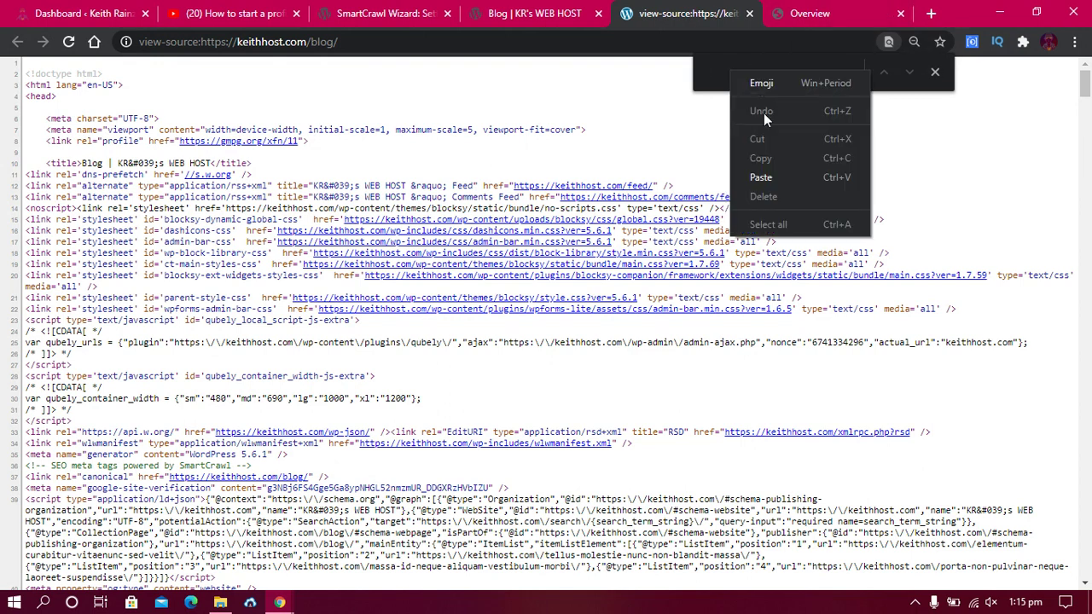
{"action": "left_click", "coordinate": [760, 177]}
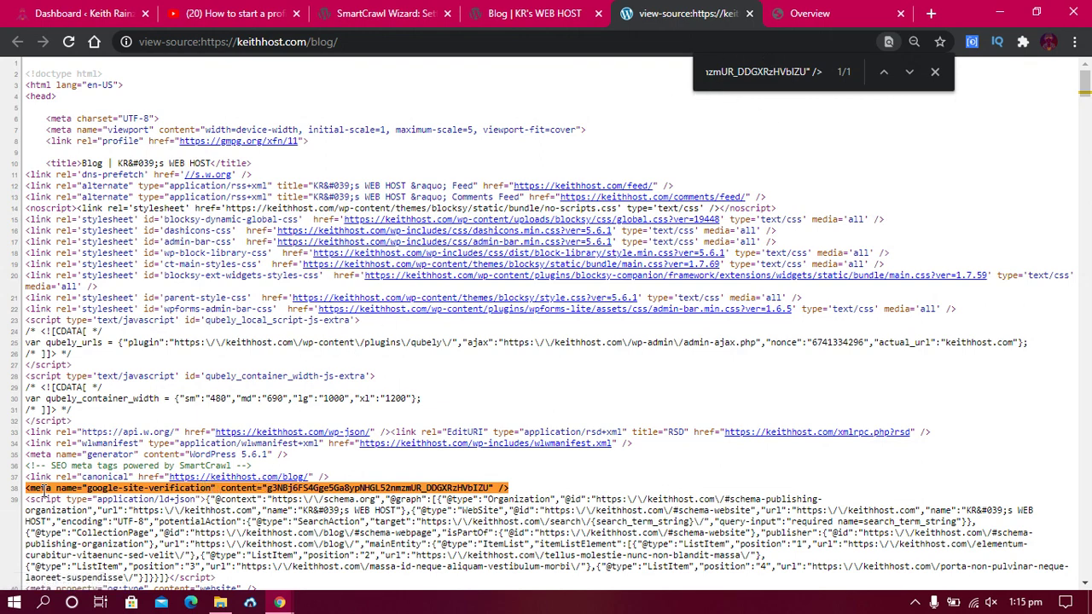
{"action": "left_click_drag", "start_coordinate": [31, 490], "coordinate": [407, 474]}
{"action": "left_click", "coordinate": [863, 8]}
{"action": "left_click", "coordinate": [739, 430]}
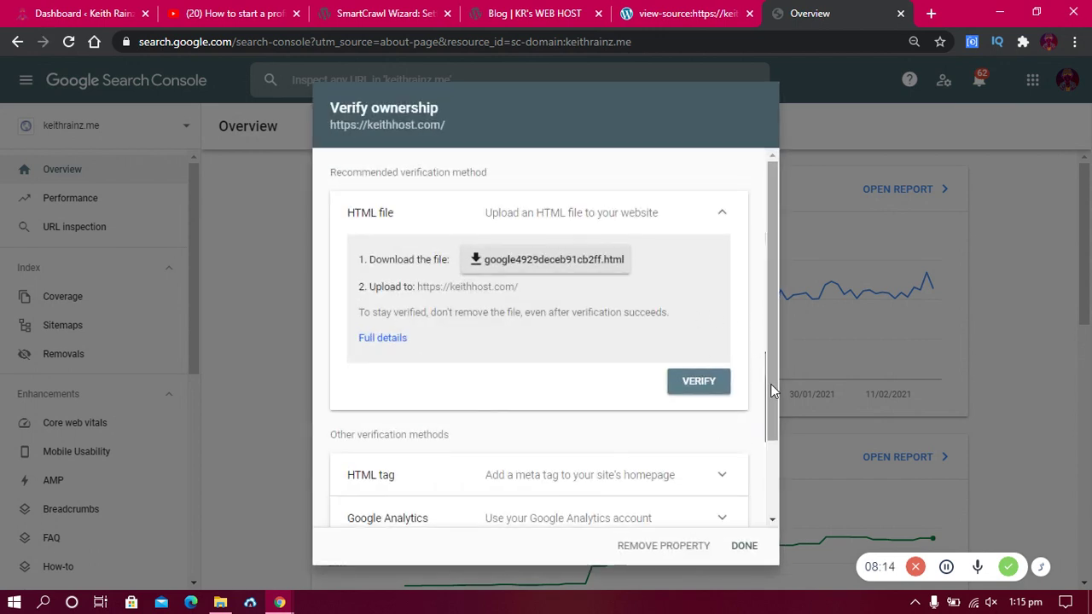
{"action": "left_click", "coordinate": [707, 471]}
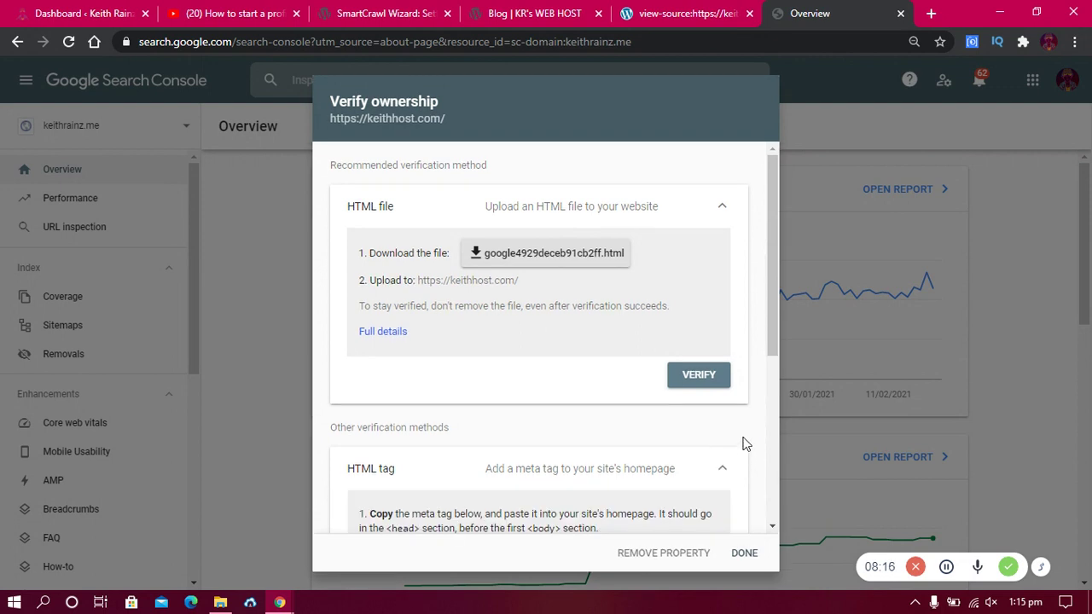
{"action": "left_click_drag", "start_coordinate": [778, 331], "coordinate": [763, 438]}
{"action": "left_click", "coordinate": [707, 479]}
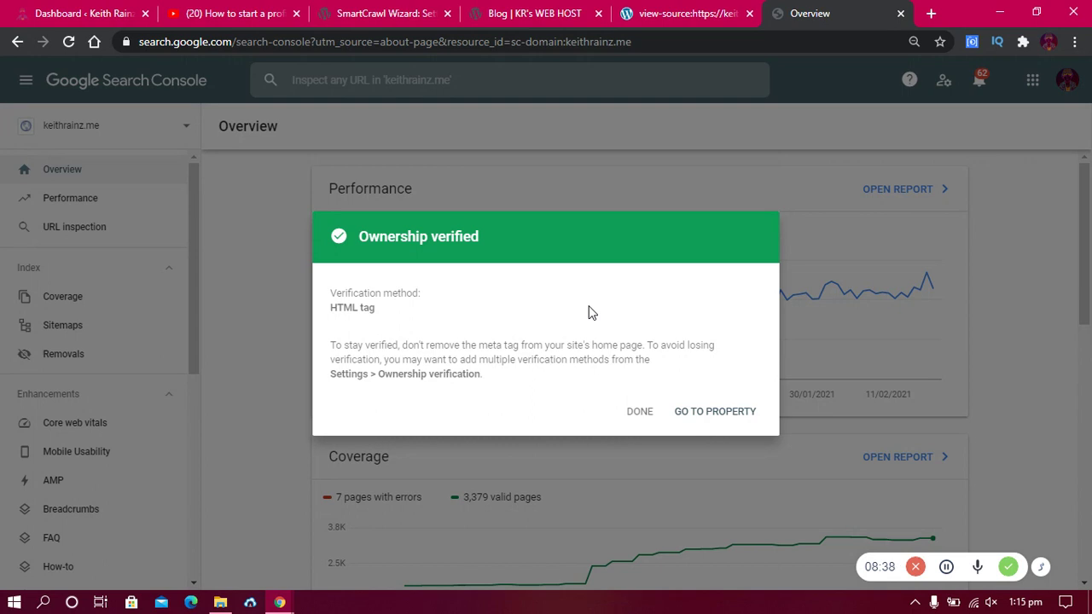
{"action": "left_click", "coordinate": [641, 411]}
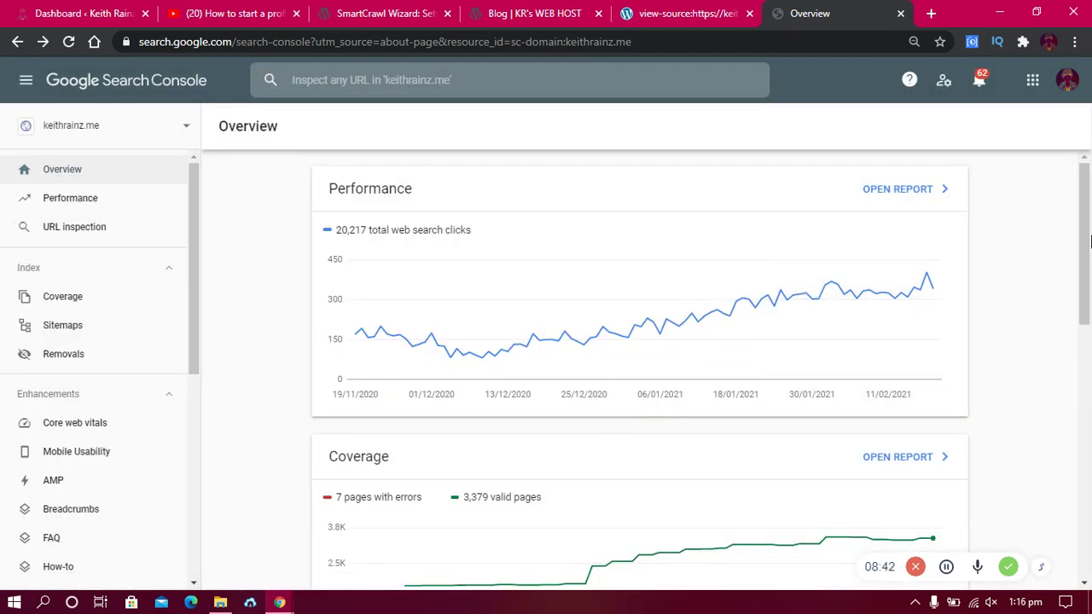
{"action": "left_click", "coordinate": [153, 135]}
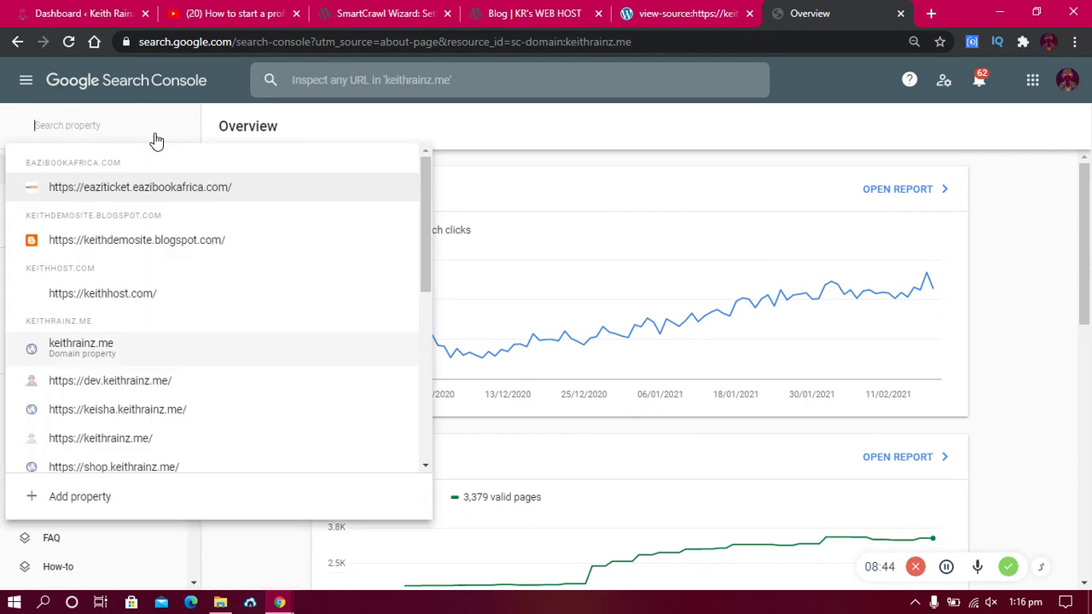
{"action": "mouse_move", "coordinate": [424, 220]}
{"action": "left_mouse_down"}
{"action": "mouse_move", "coordinate": [419, 390]}
{"action": "mouse_move", "coordinate": [407, 205]}
{"action": "left_mouse_up"}
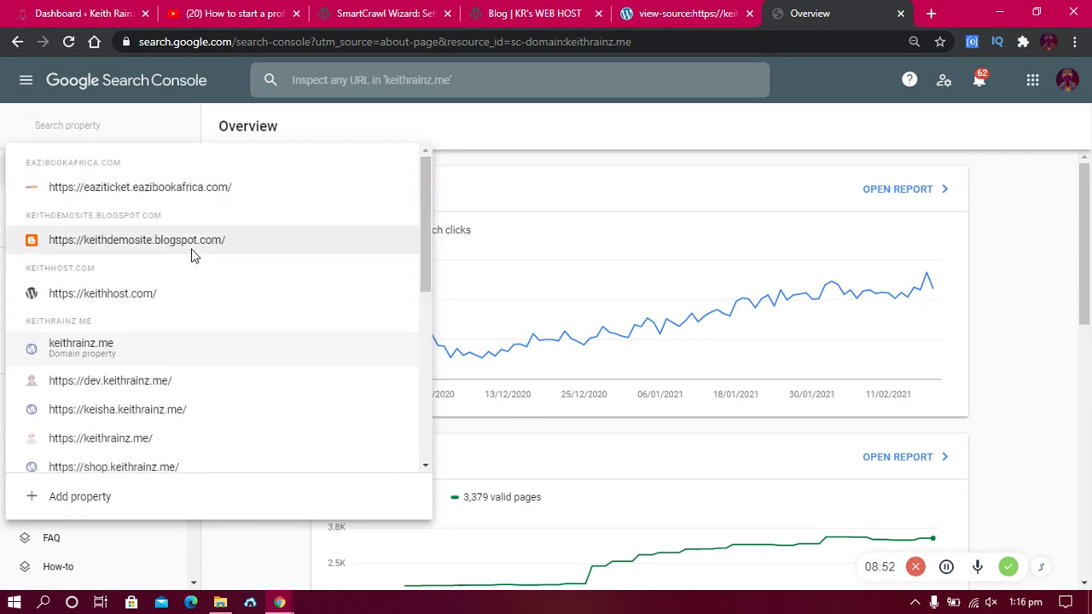
{"action": "left_click", "coordinate": [107, 295]}
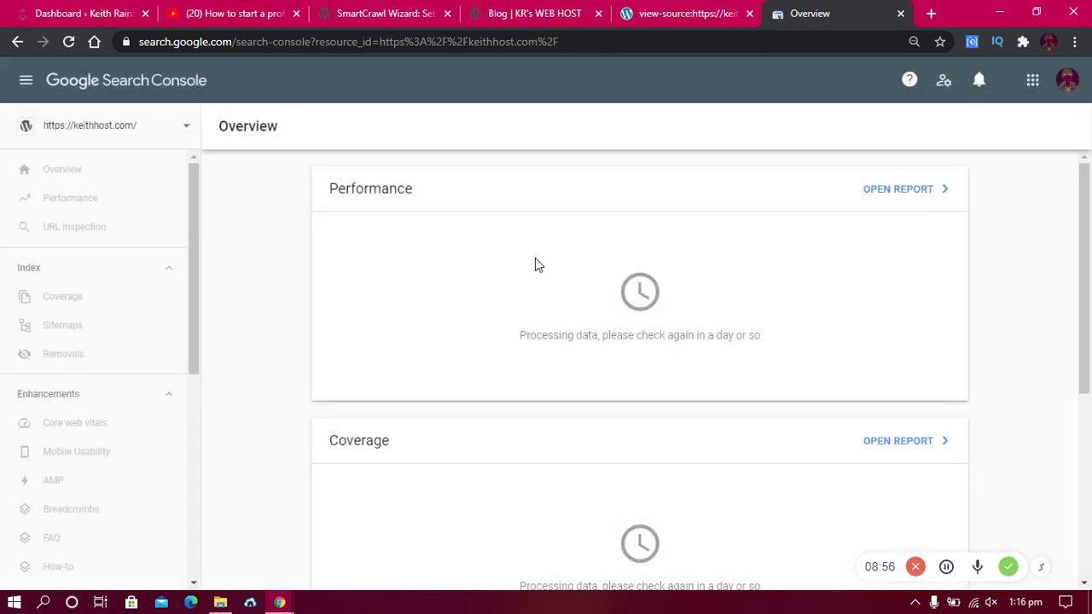
{"action": "scroll", "coordinate": [316, 275], "scroll_direction": "down", "scroll_amount": 1}
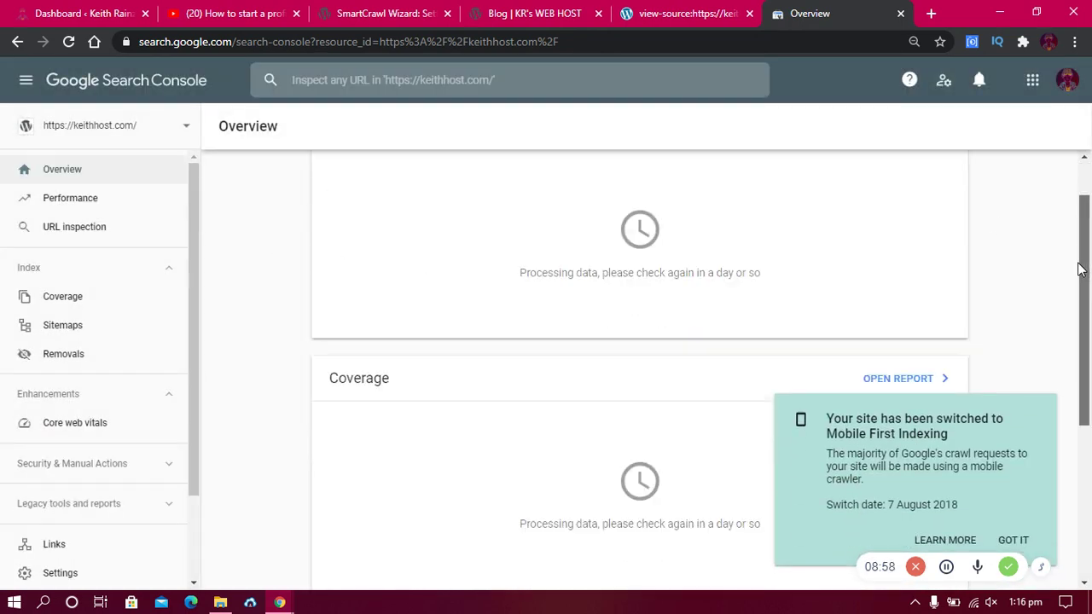
{"action": "left_click", "coordinate": [91, 325]}
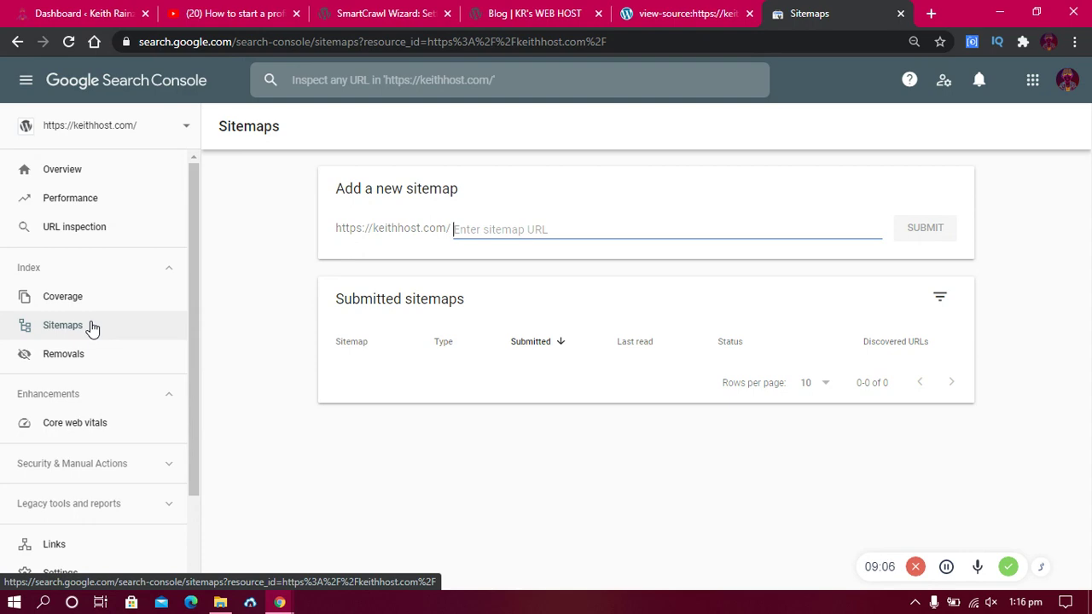
Switch to the SmartCrawl settings in the WordPress admin and open the plugin's Sitemap settings
{"action": "left_click", "coordinate": [365, 9]}
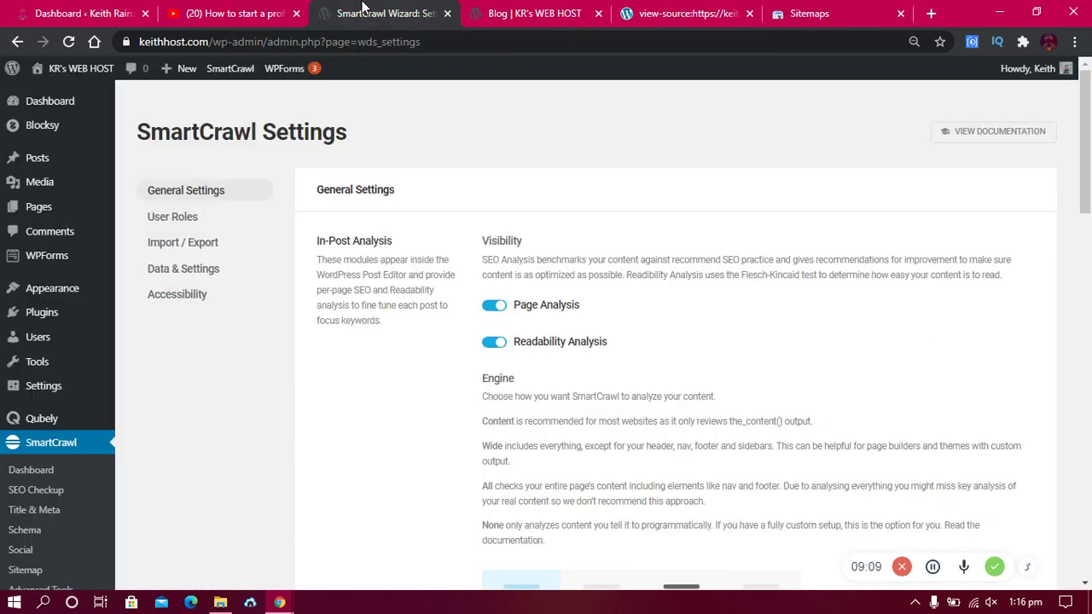
{"action": "scroll", "coordinate": [449, 306], "scroll_direction": "down", "scroll_amount": 4}
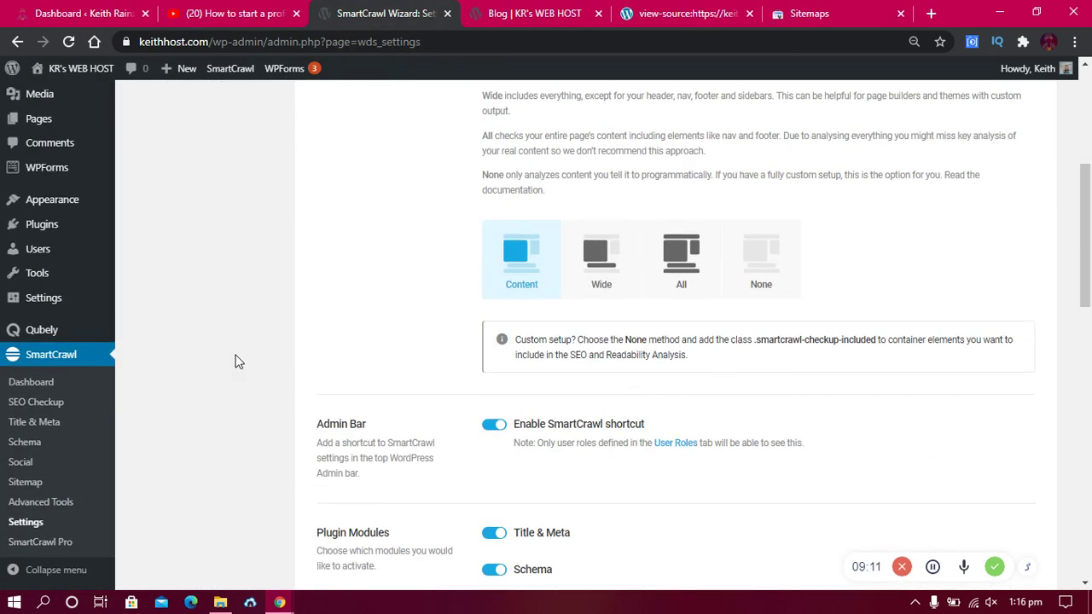
{"action": "left_click", "coordinate": [26, 486]}
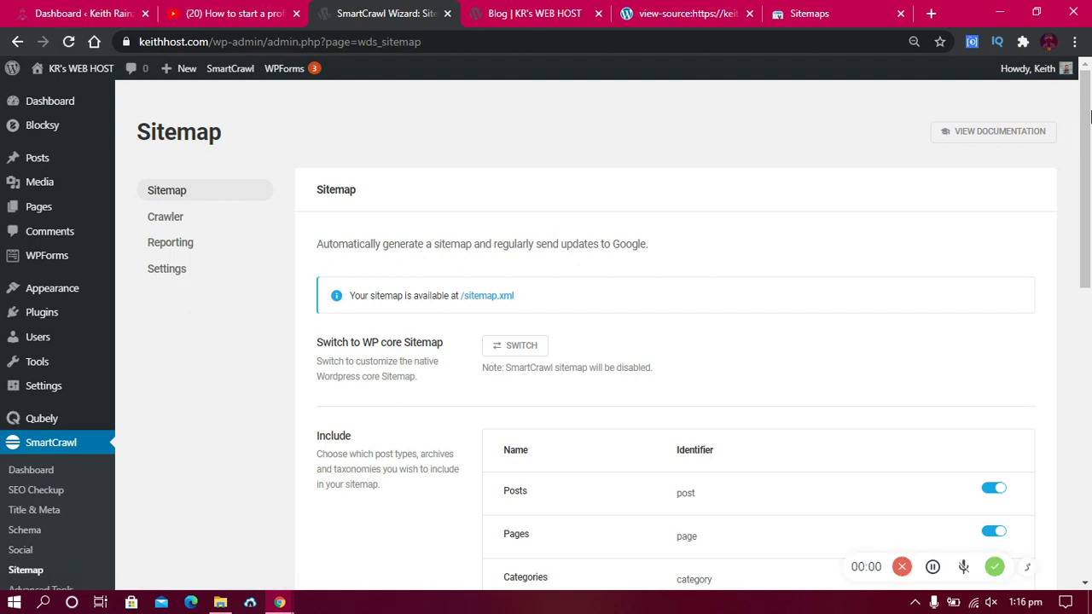
{"action": "left_click_drag", "start_coordinate": [1089, 154], "coordinate": [1060, 175]}
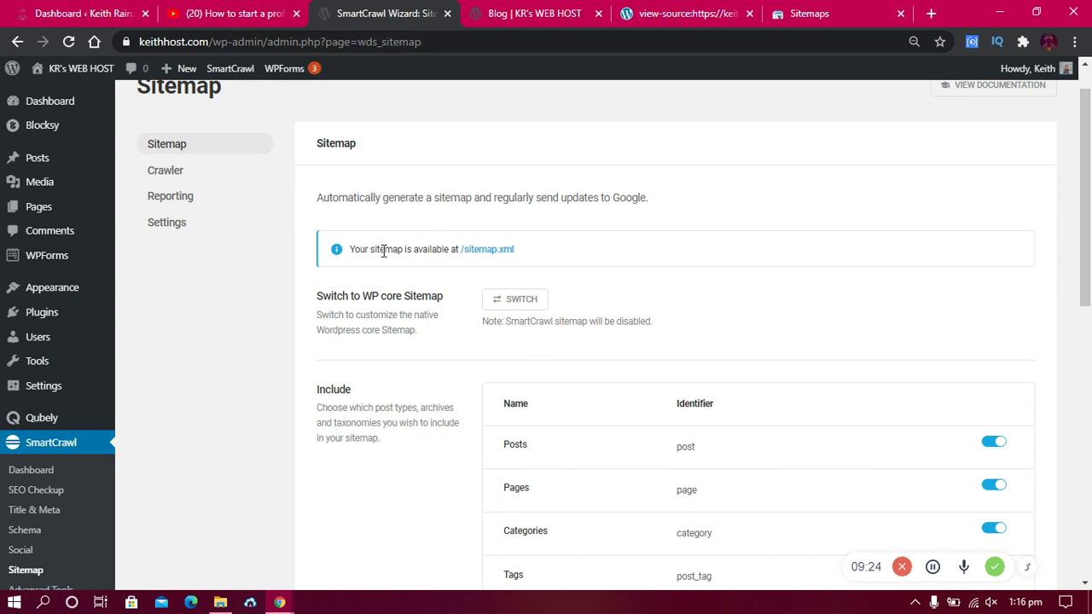
Open the site's /sitemap.xml link in a new browser tab and copy sitemap.xml from its address
{"action": "right_click", "coordinate": [477, 256]}
{"action": "left_click", "coordinate": [496, 259]}
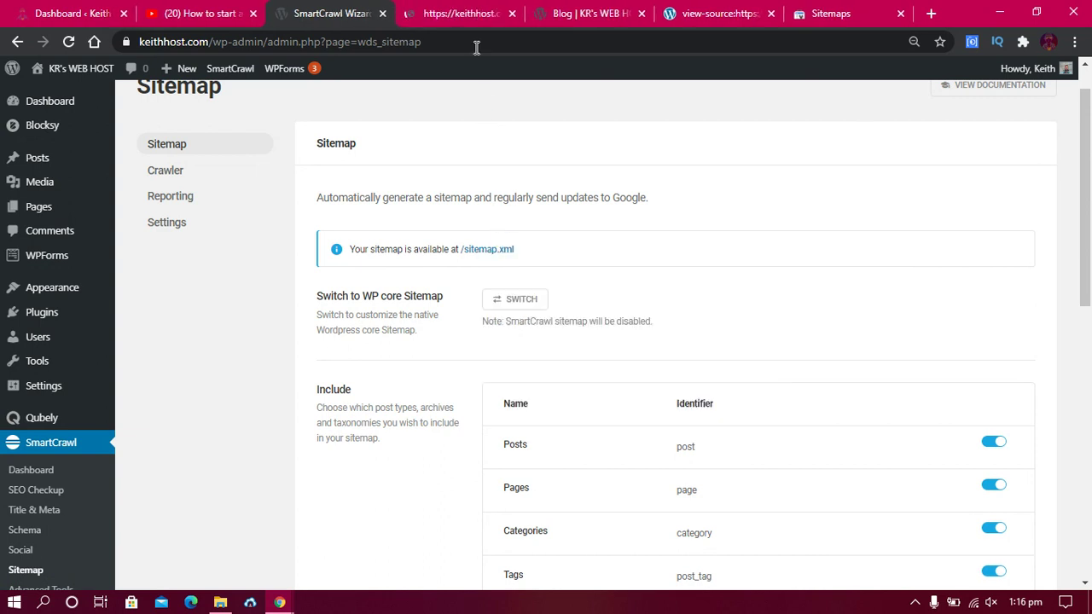
{"action": "left_click", "coordinate": [466, 14]}
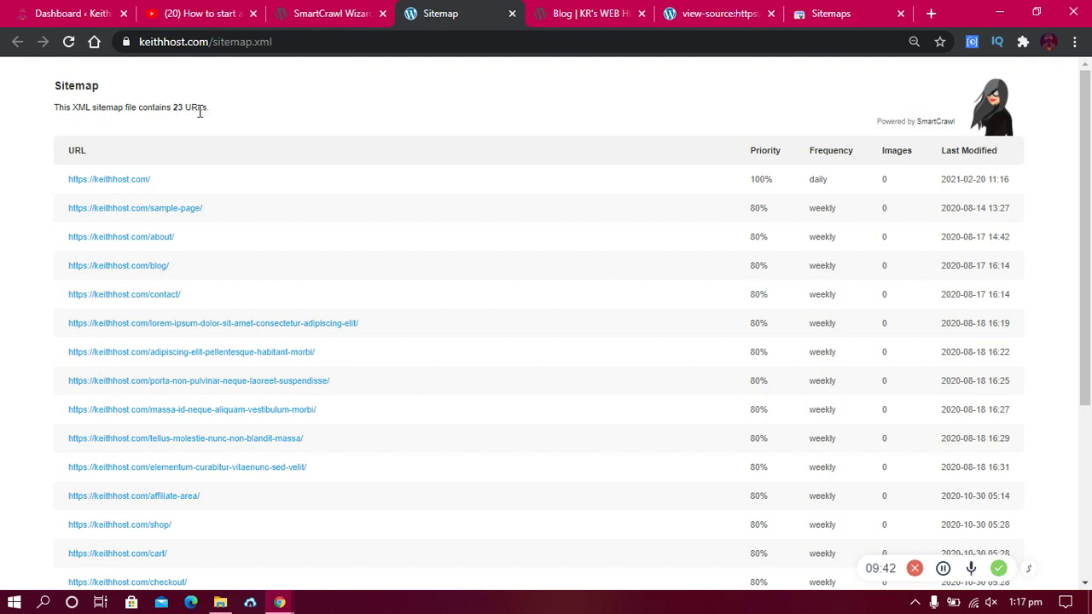
{"action": "left_click_drag", "start_coordinate": [307, 38], "coordinate": [216, 44]}
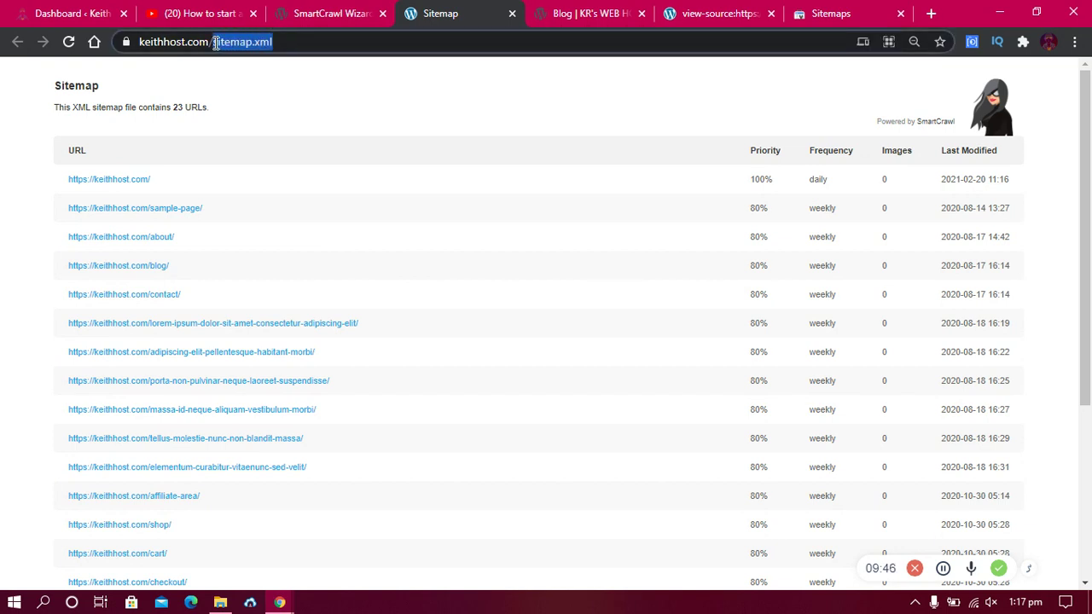
{"action": "right_click", "coordinate": [269, 41]}
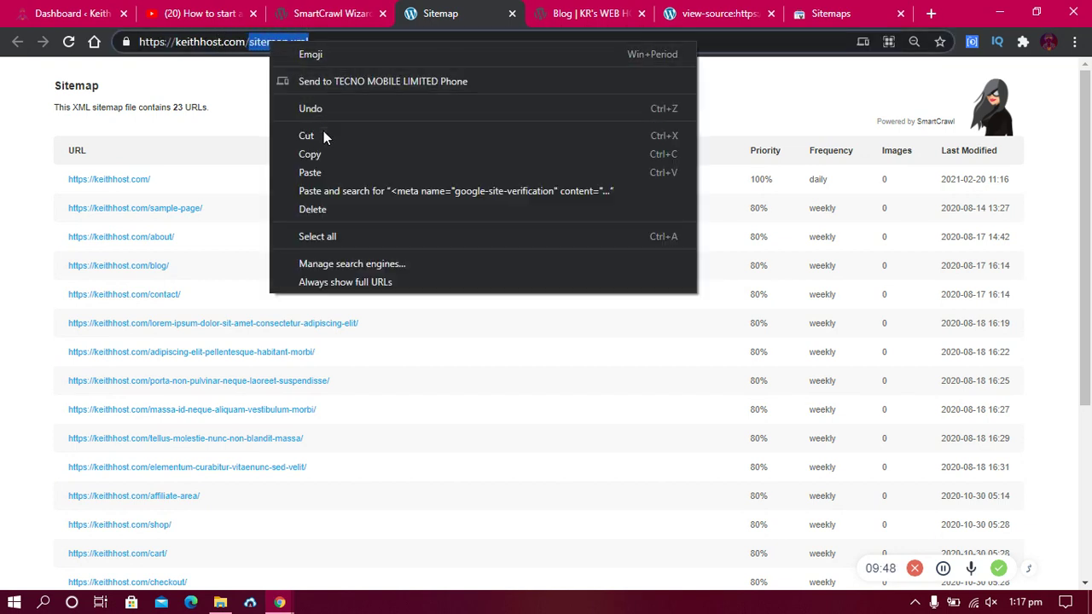
{"action": "left_click", "coordinate": [321, 154]}
{"action": "left_click", "coordinate": [805, 12]}
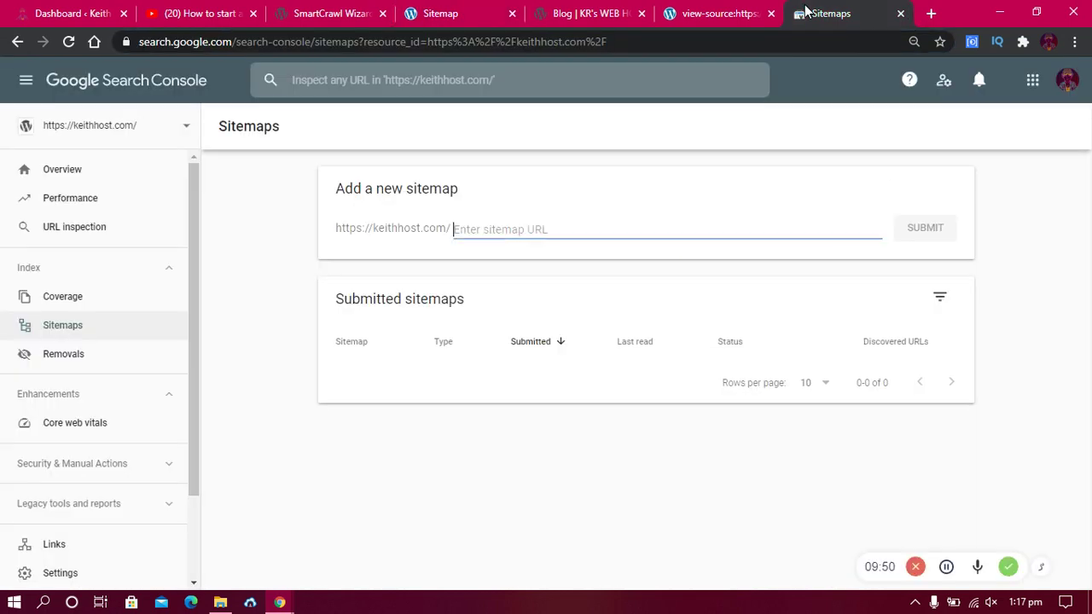
{"action": "right_click", "coordinate": [519, 232]}
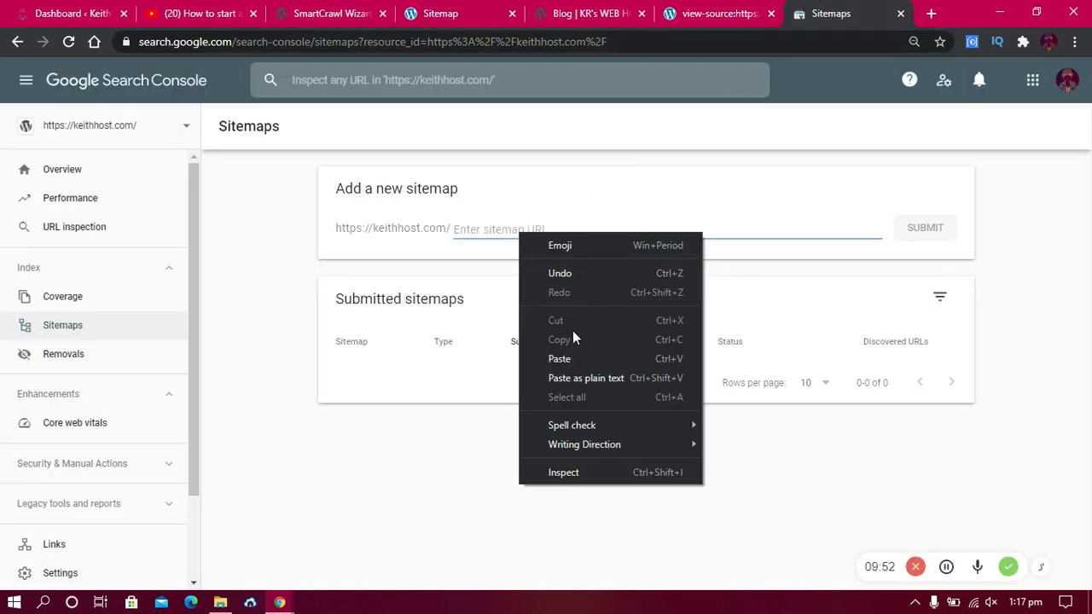
{"action": "left_click", "coordinate": [572, 358]}
{"action": "left_click", "coordinate": [909, 243]}
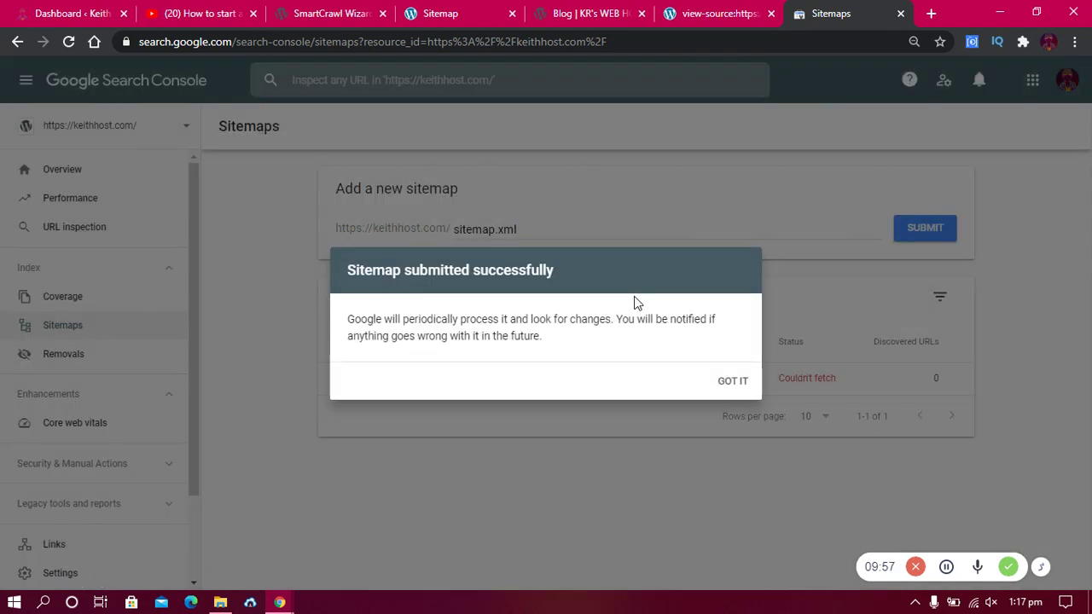
{"action": "left_click", "coordinate": [729, 382]}
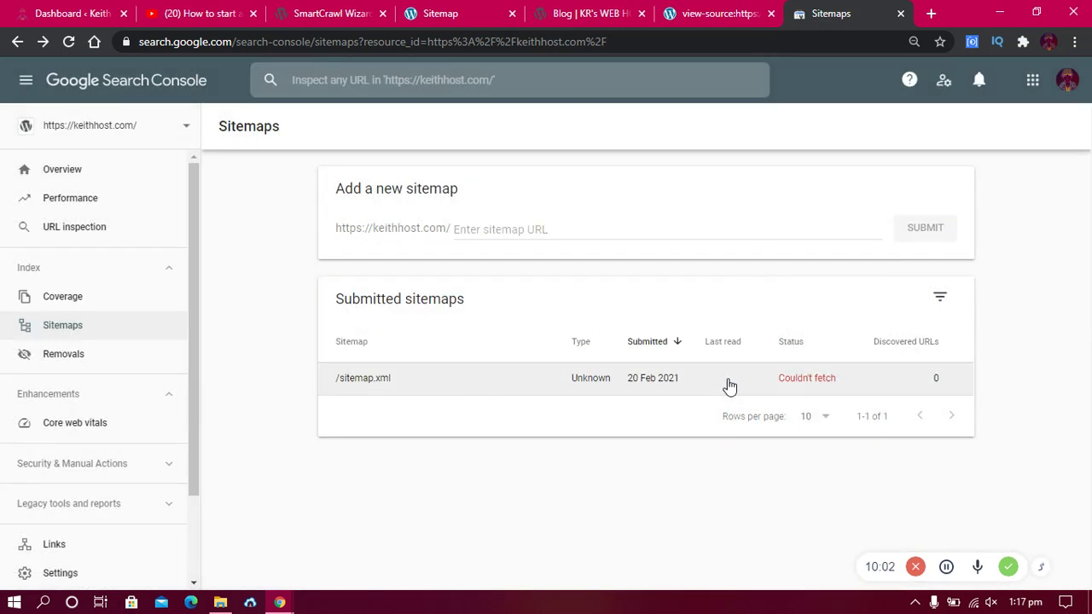
Check the details of the submitted /sitemap.xml, return to the Sitemaps report and reload it
{"action": "left_click", "coordinate": [781, 386]}
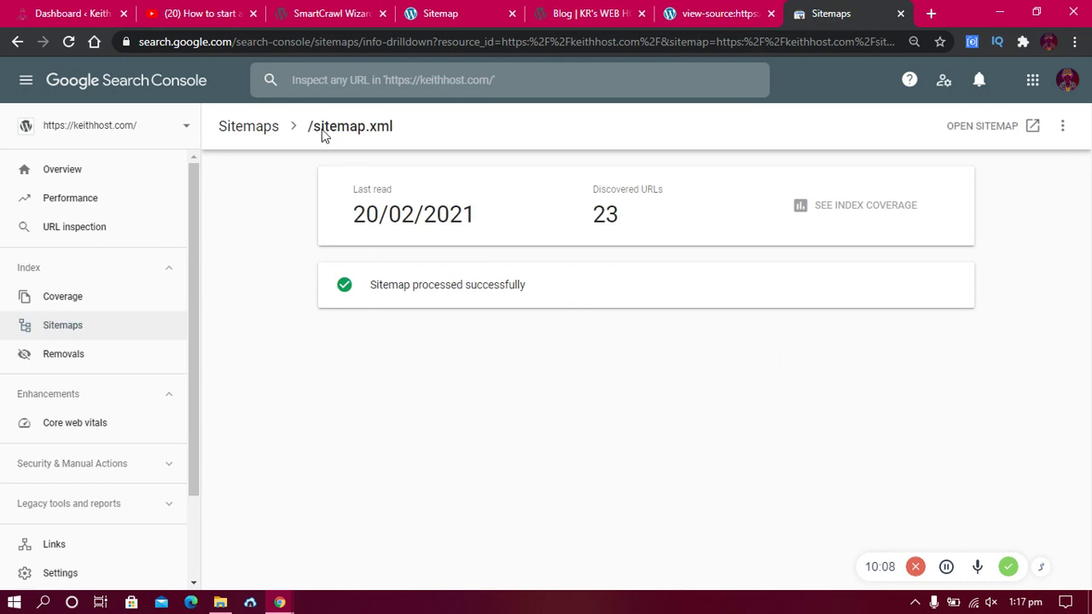
{"action": "left_click", "coordinate": [250, 128]}
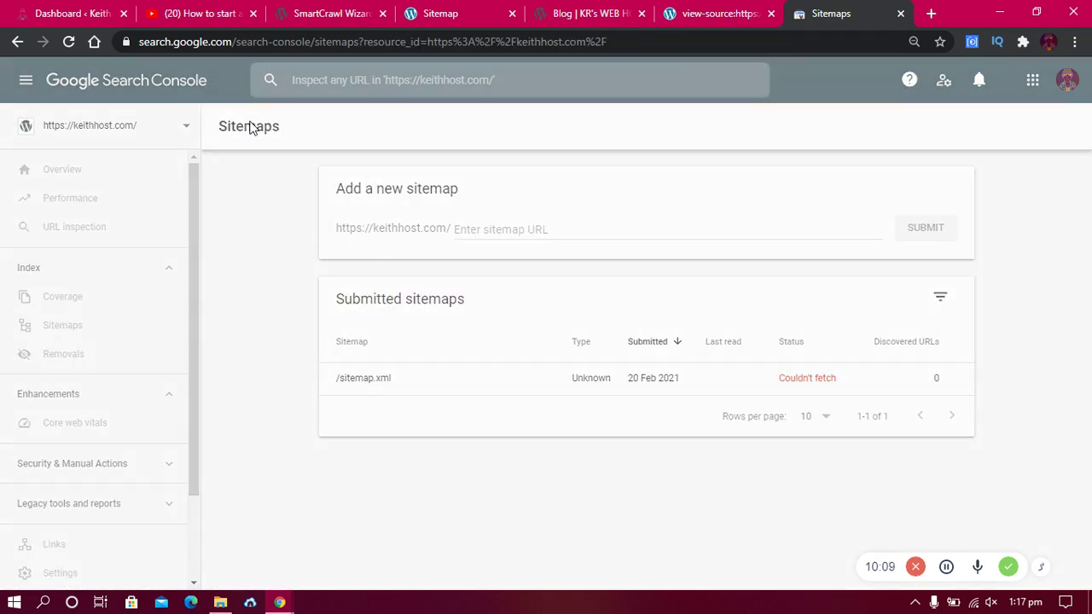
{"action": "left_click", "coordinate": [69, 41]}
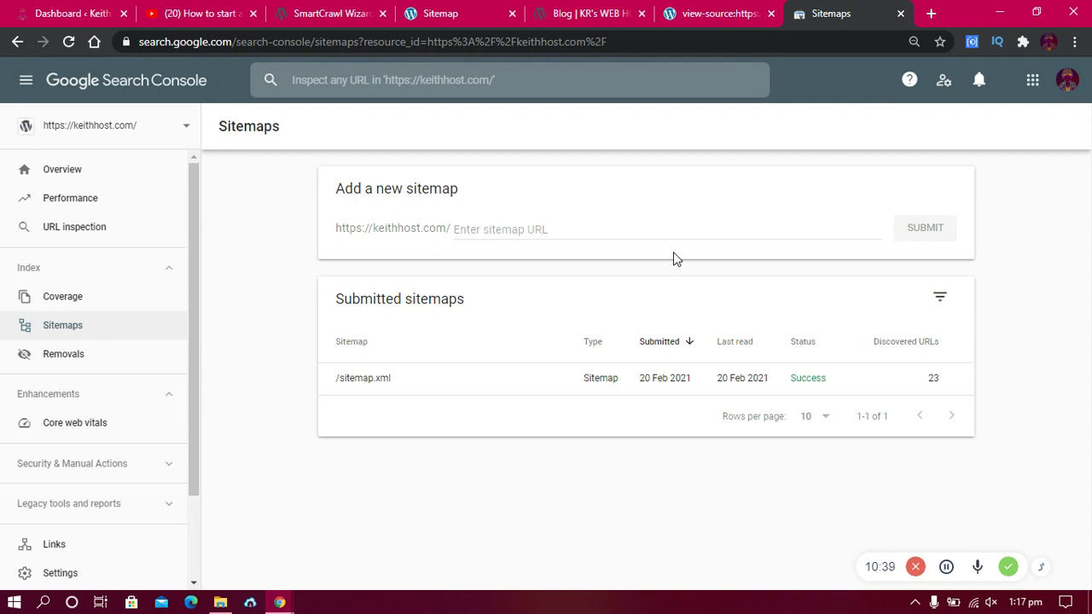
Reopen the details of /sitemap.xml in the submitted sitemaps and check its number of discovered URLs
{"action": "left_click", "coordinate": [672, 345]}
{"action": "left_click", "coordinate": [749, 378]}
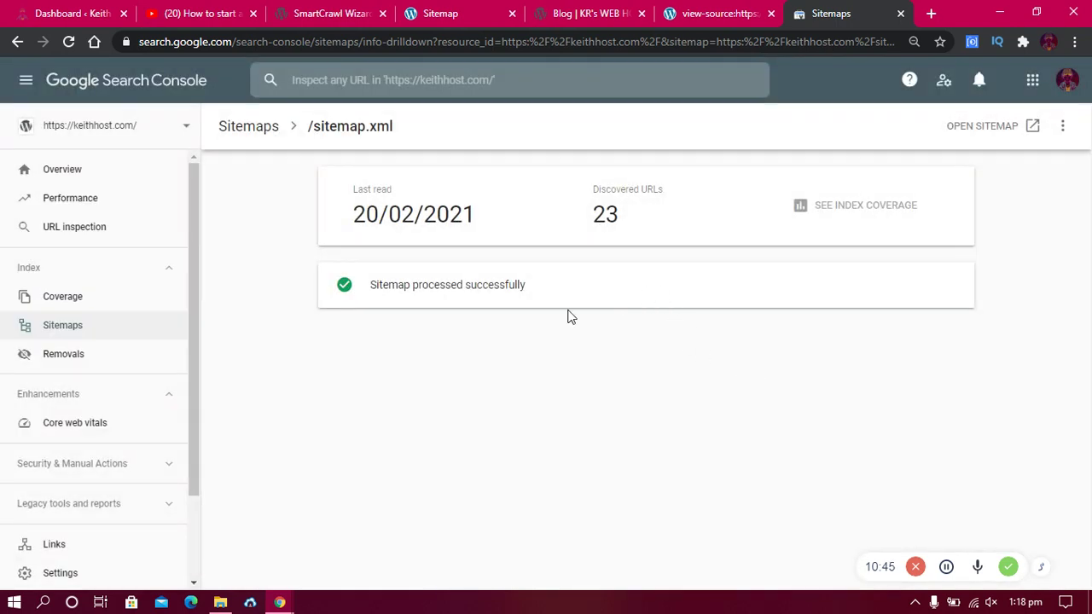
{"action": "left_click_drag", "start_coordinate": [620, 214], "coordinate": [590, 214]}
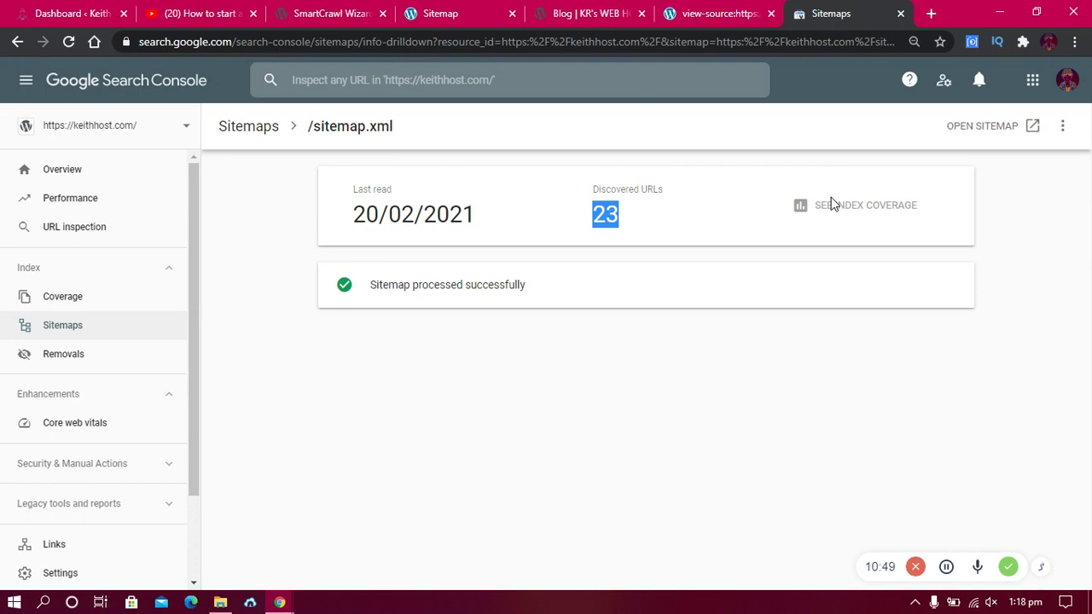
Review the open page source and Blog tabs, close the Sitemap browser tab and return to SmartCrawl's Sitemap settings
{"action": "left_click", "coordinate": [673, 10]}
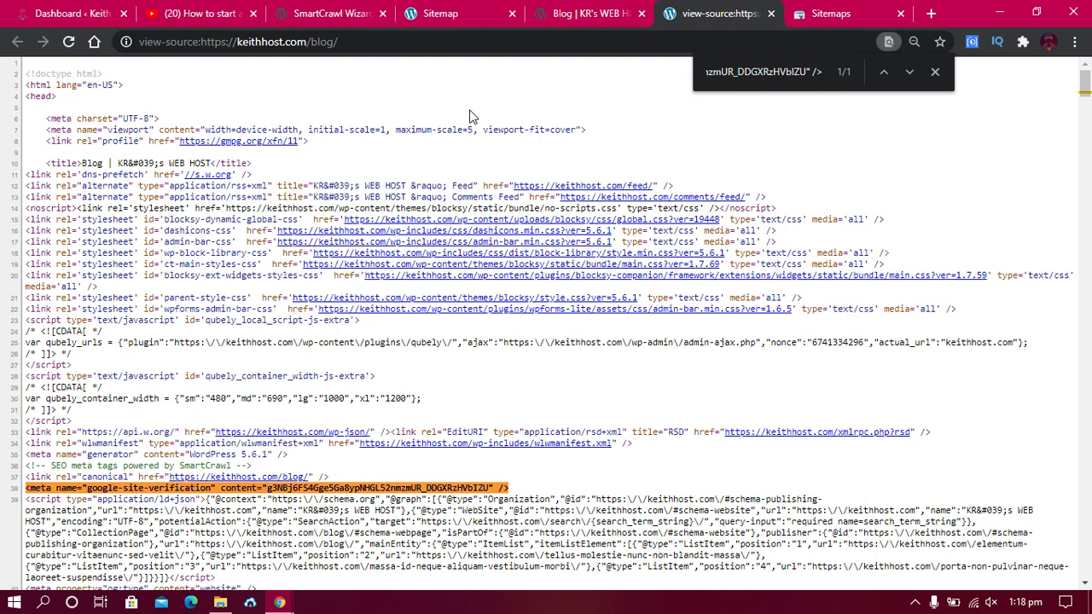
{"action": "left_click", "coordinate": [610, 10]}
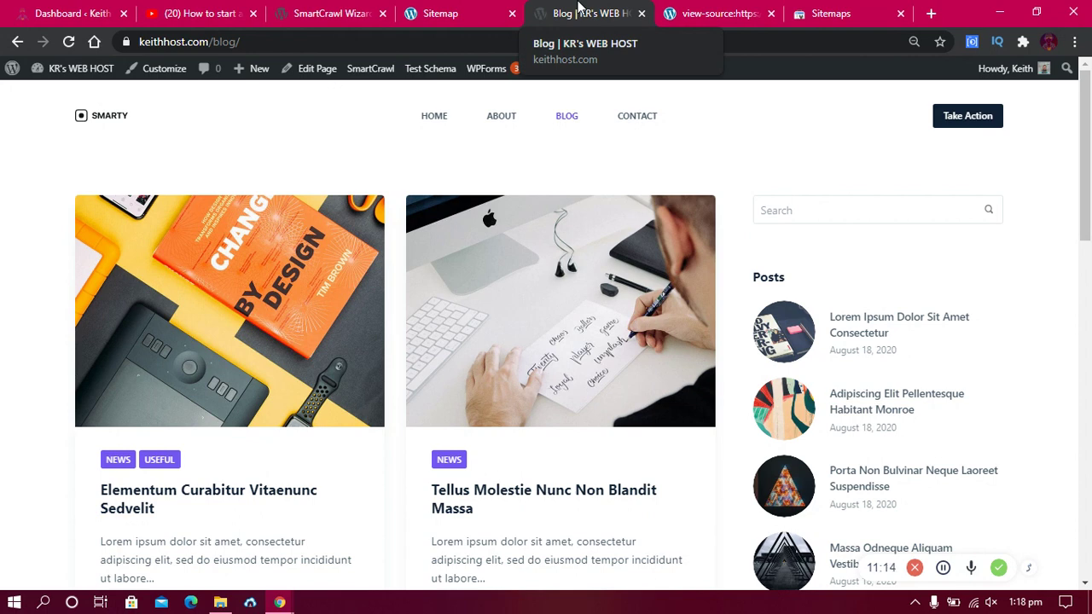
{"action": "left_click", "coordinate": [503, 10]}
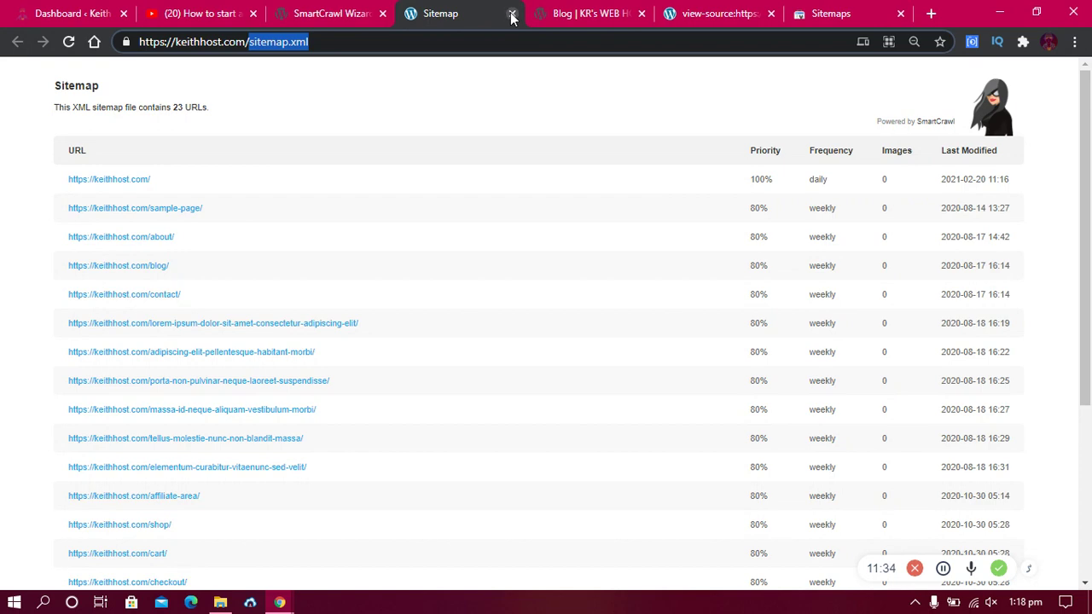
{"action": "left_click", "coordinate": [511, 14]}
{"action": "left_click", "coordinate": [353, 12]}
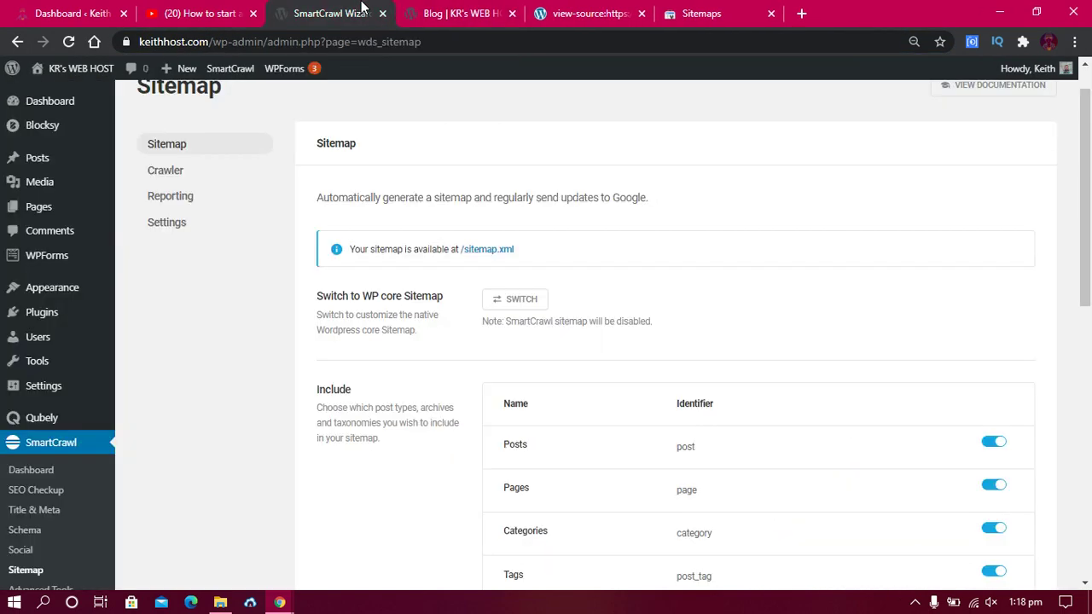